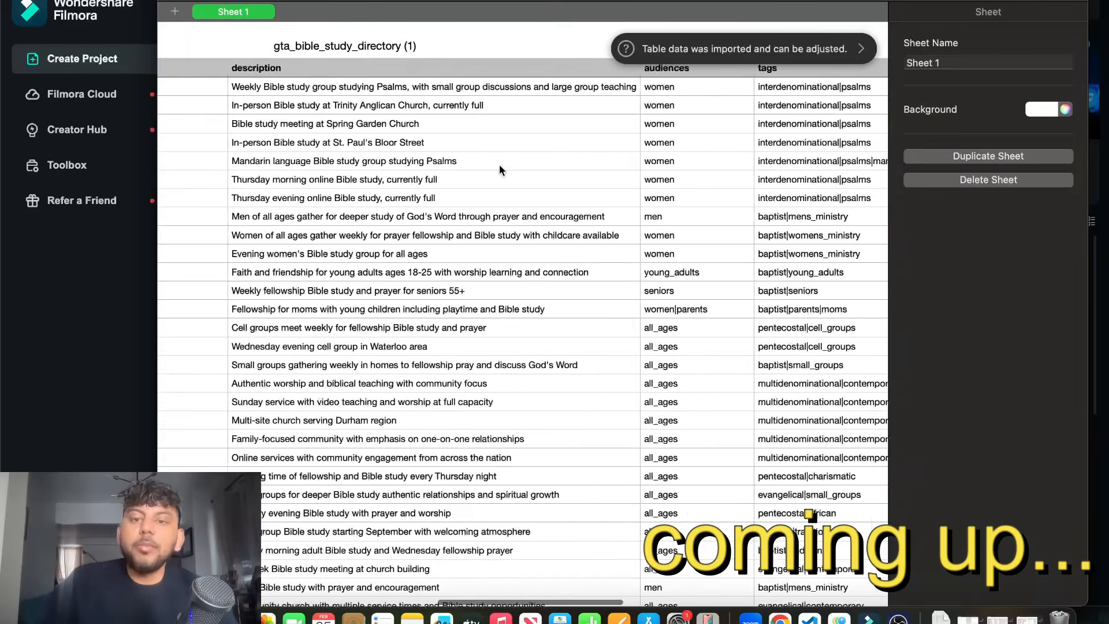
pyautogui.hscroll(-15, 499, 164)
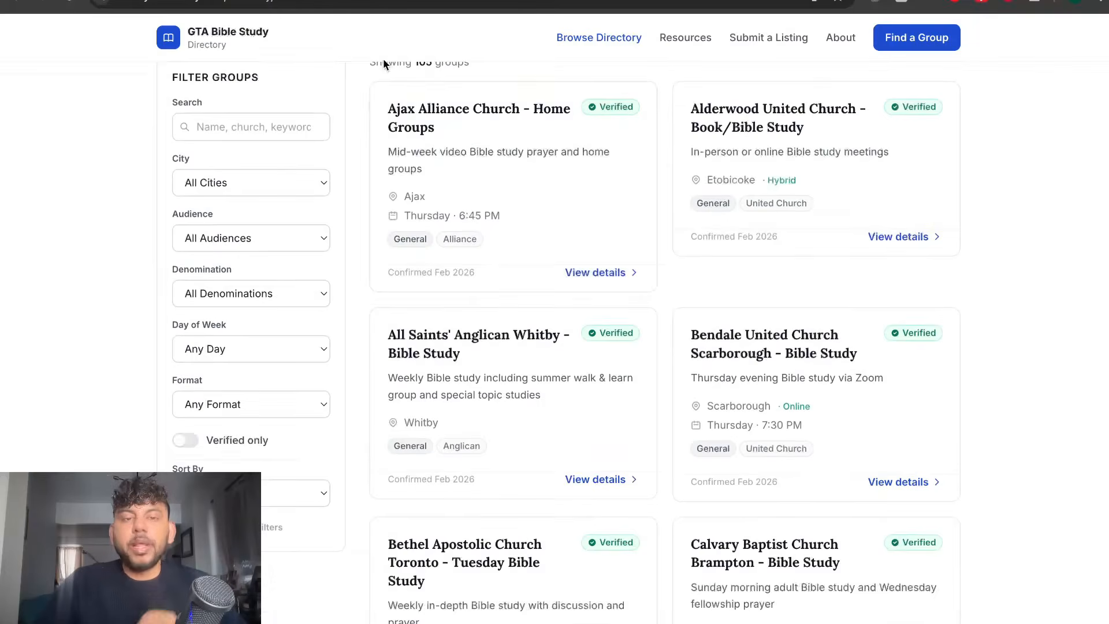
# Browse the directory's group list and open the Ajax Alliance Church - Home Groups listing to review its details
pyautogui.scroll(3, 562, 196)
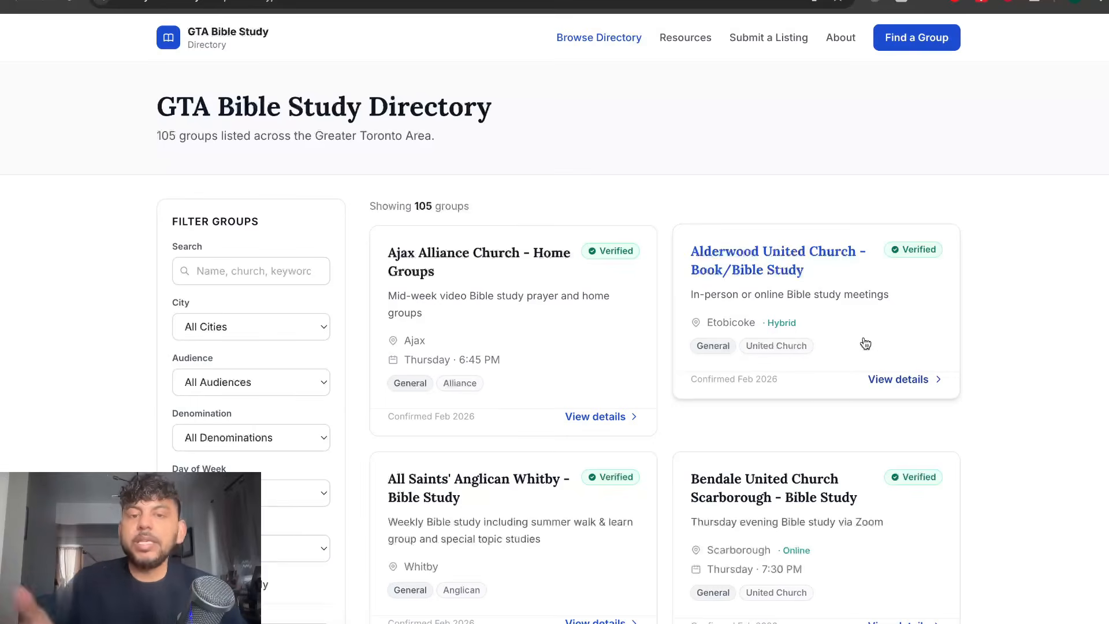
pyautogui.scroll(-1, 866, 344)
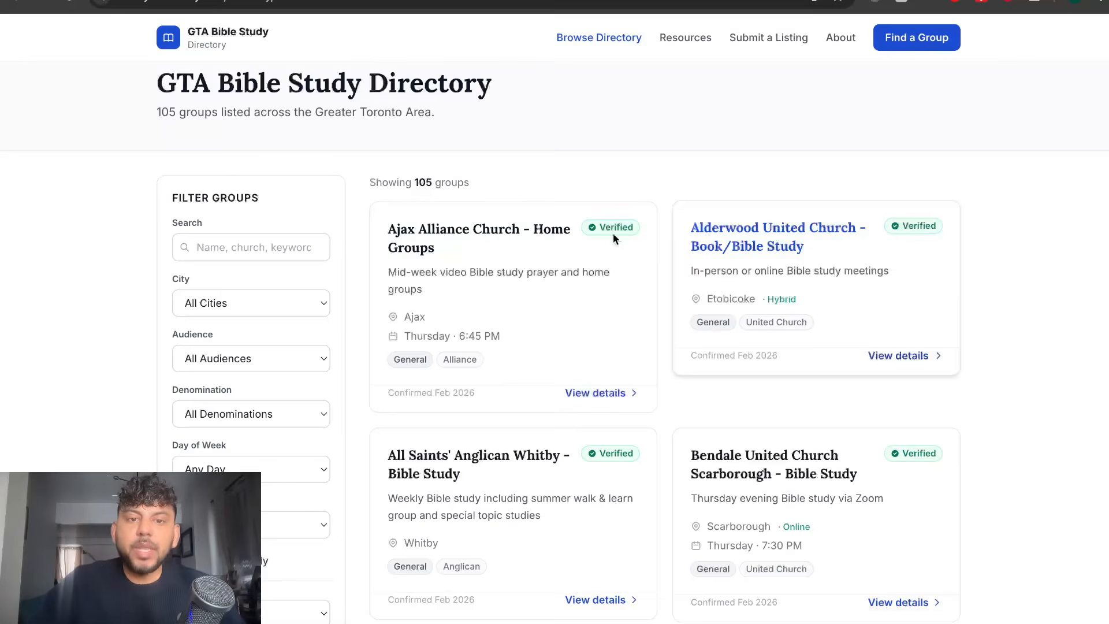
pyautogui.moveTo(414, 182); pyautogui.dragTo(465, 182)
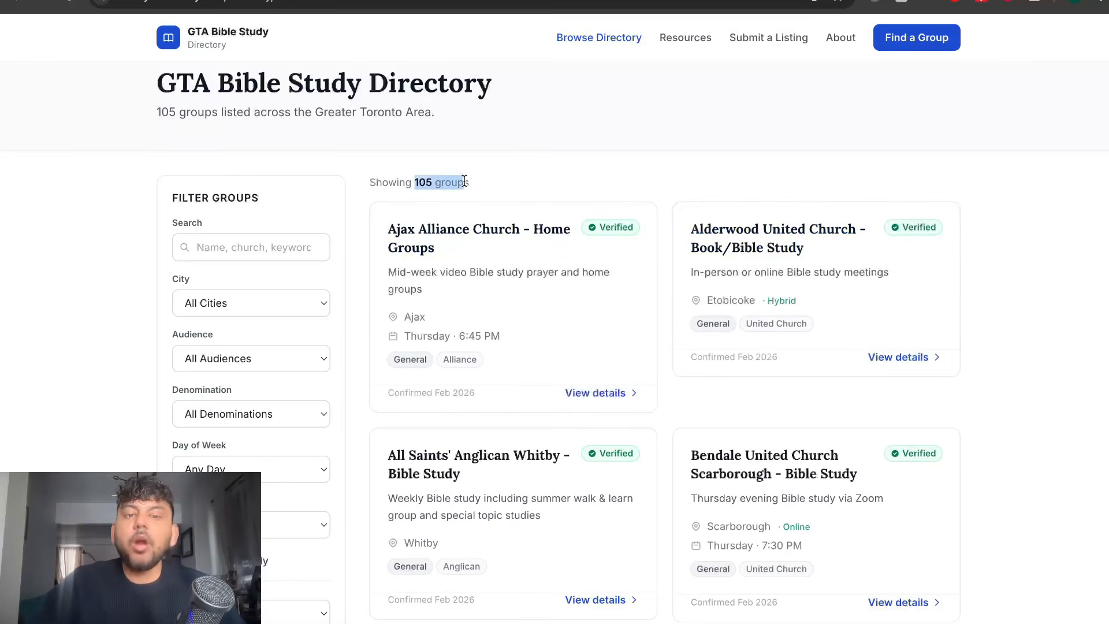
pyautogui.scroll(-1, 502, 223)
pyautogui.click(501, 221)
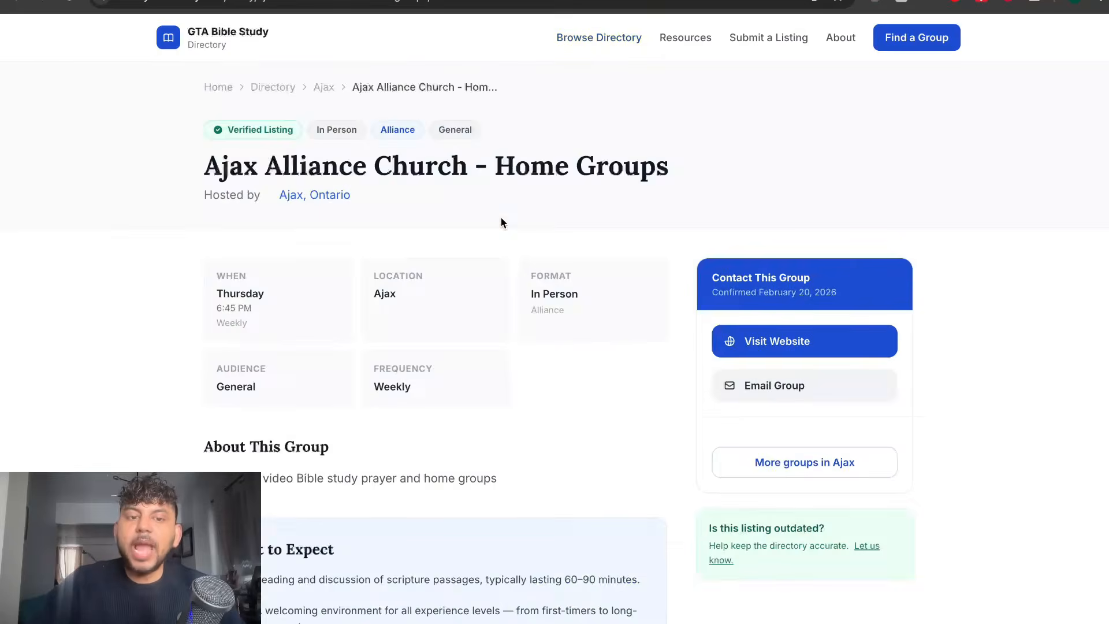
pyautogui.scroll(-6, 501, 220)
pyautogui.scroll(-2, 446, 345)
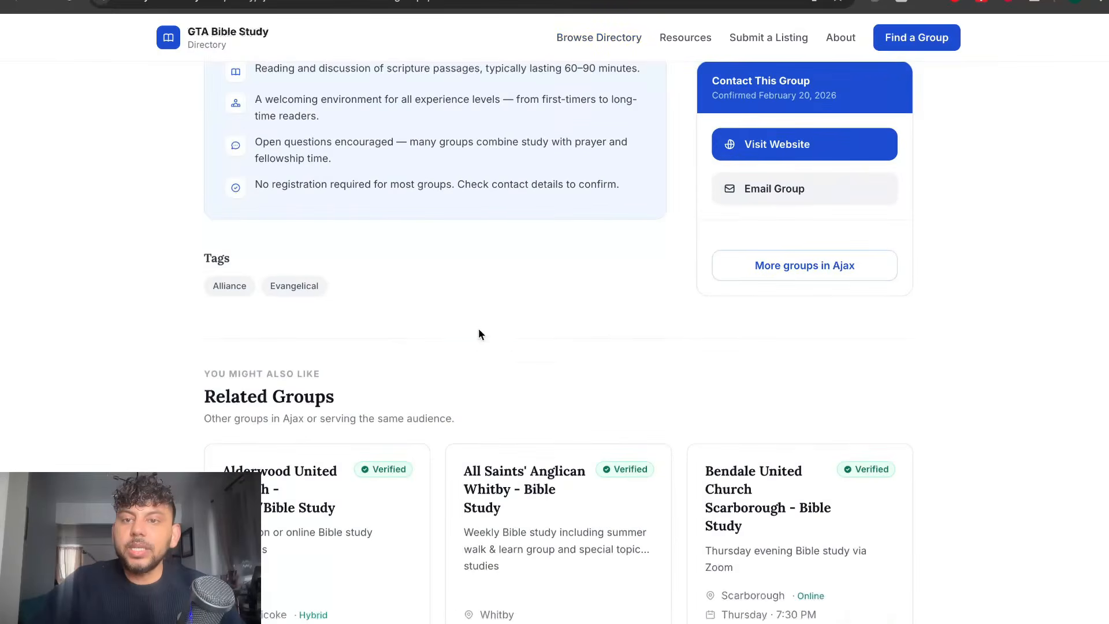
# Return to the group list and reopen the Ajax Alliance Church - Home Groups listing to read its description and meeting information
pyautogui.click(8, 4)
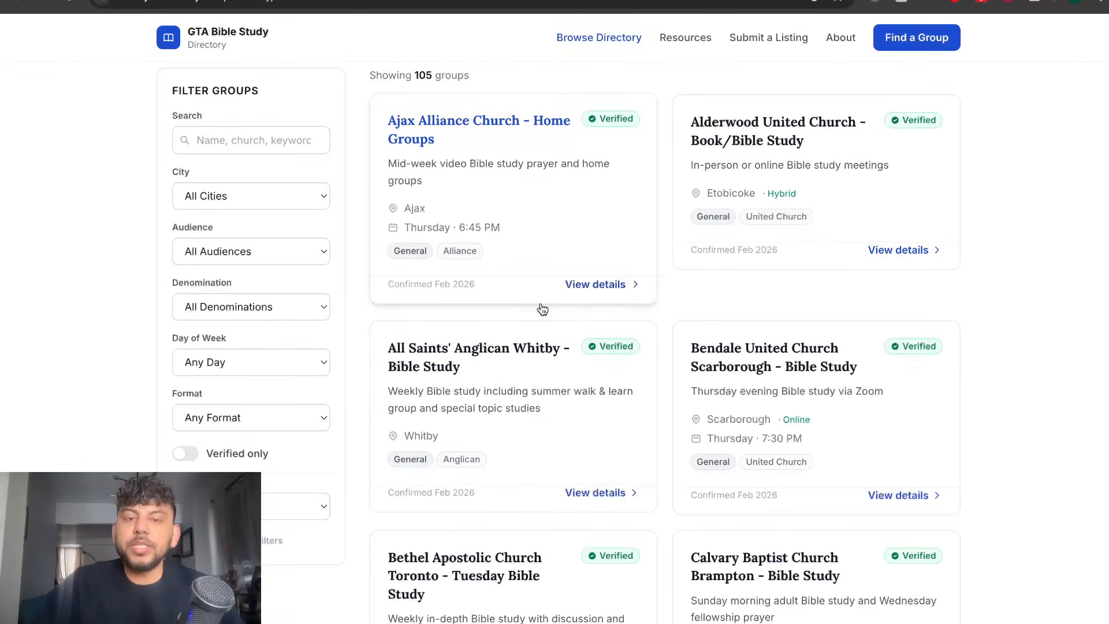
pyautogui.scroll(-1, 531, 231)
pyautogui.click(517, 154)
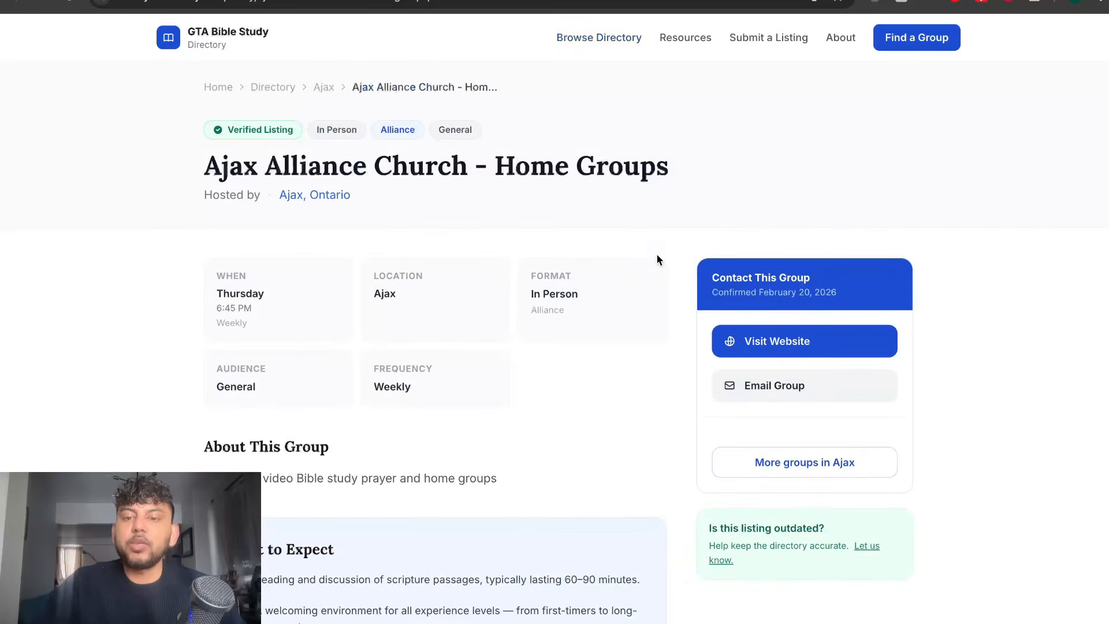
pyautogui.scroll(-2, 657, 260)
pyautogui.scroll(-5, 658, 260)
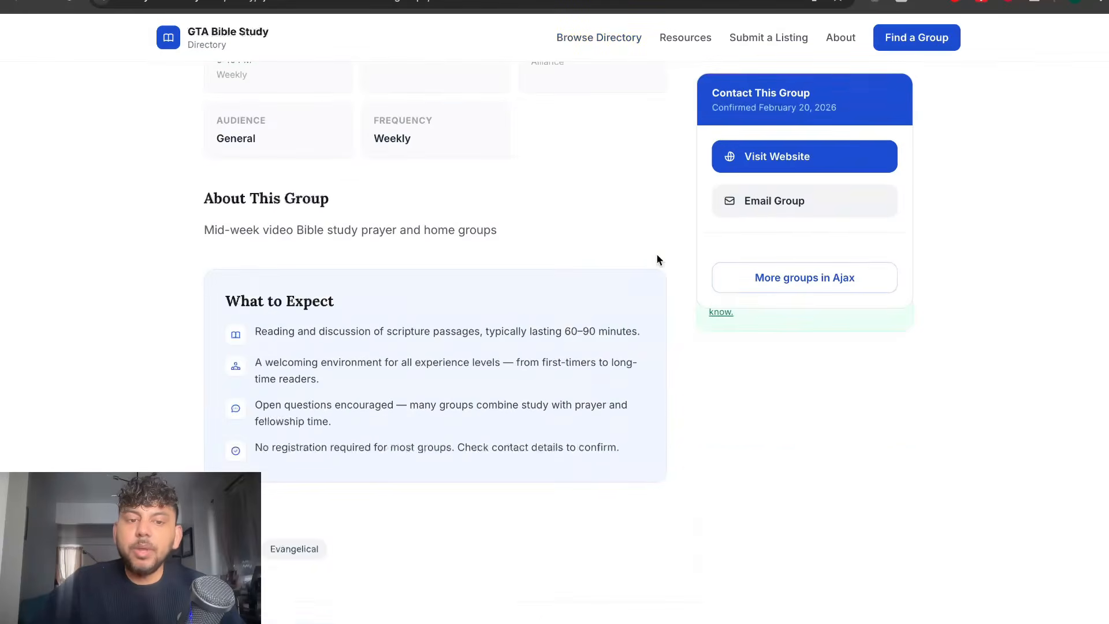
pyautogui.scroll(3, 518, 330)
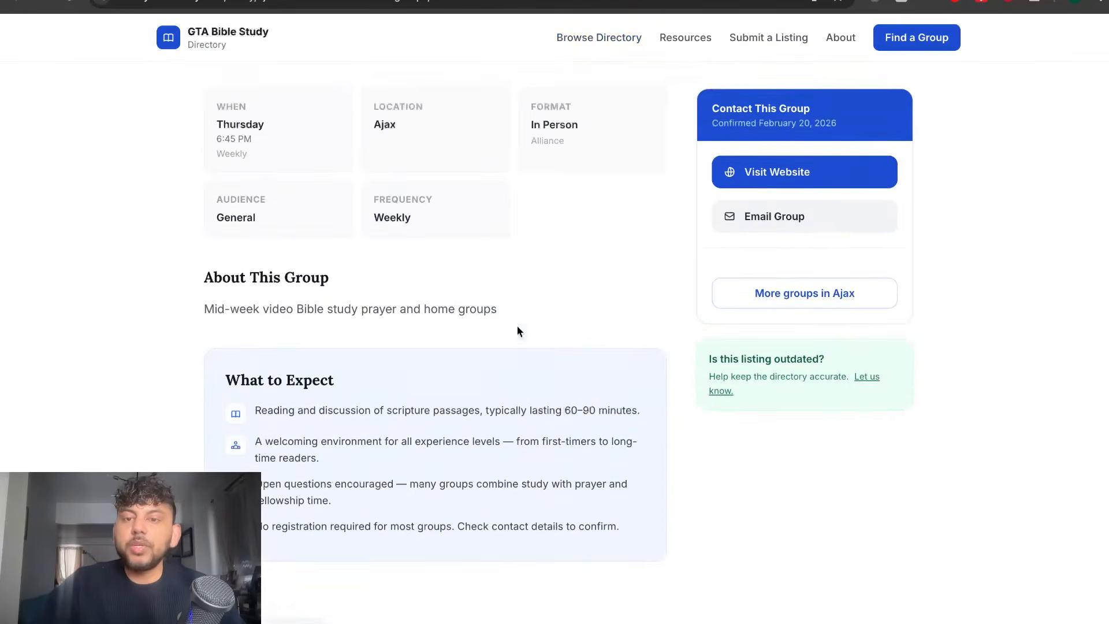
# Check the Ajax Alliance Church website linked from the listing's contact section in a new tab and return to the listing
pyautogui.scroll(1, 776, 184)
pyautogui.rightClick(774, 183)
pyautogui.click(803, 218)
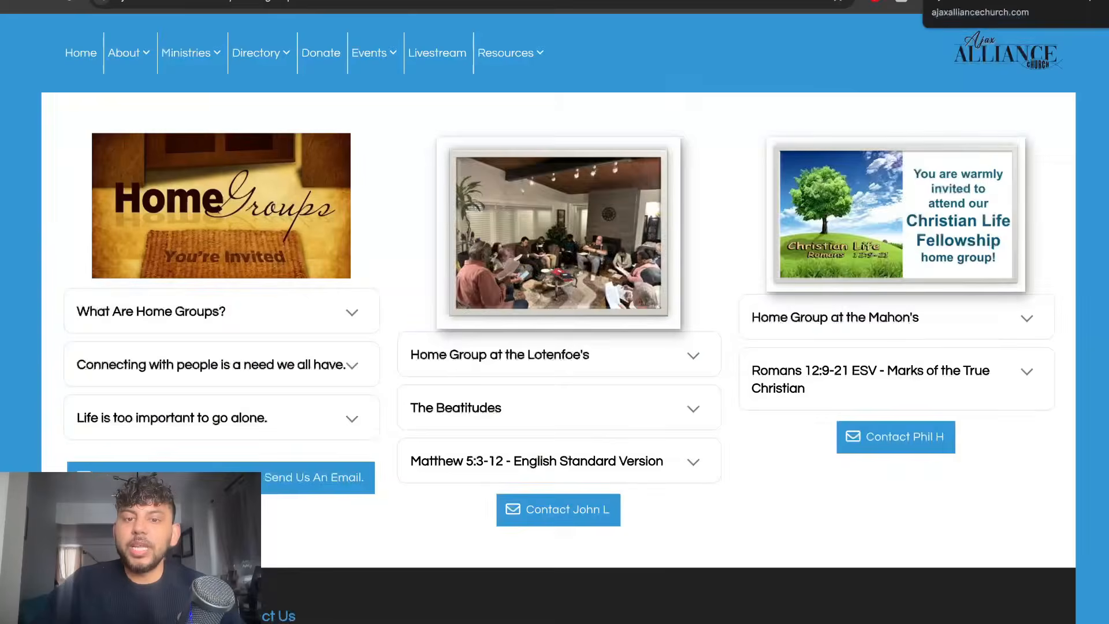
pyautogui.click(1040, 1)
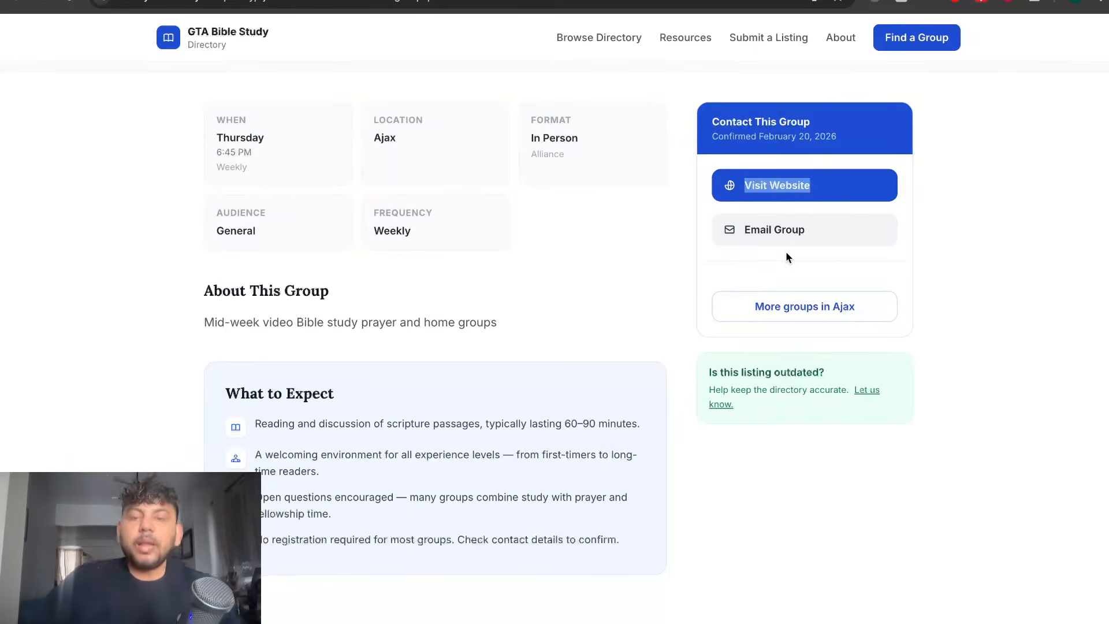
pyautogui.scroll(3, 642, 248)
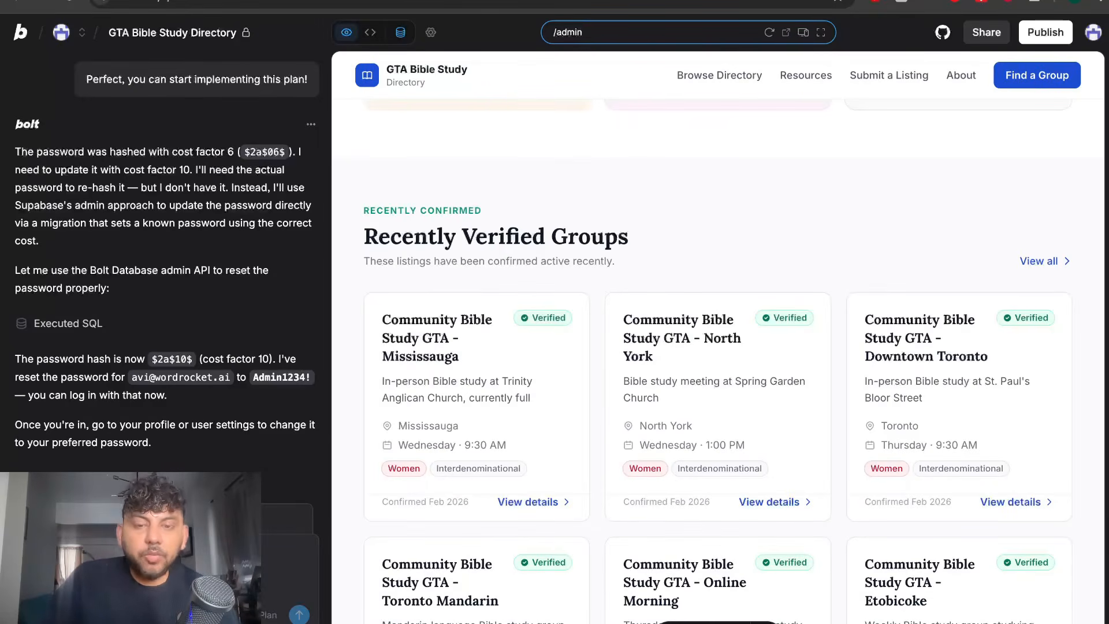
# Load the Bolt project's /admin portal and download the CSV template from its Bulk Import page
pyautogui.press('Return')
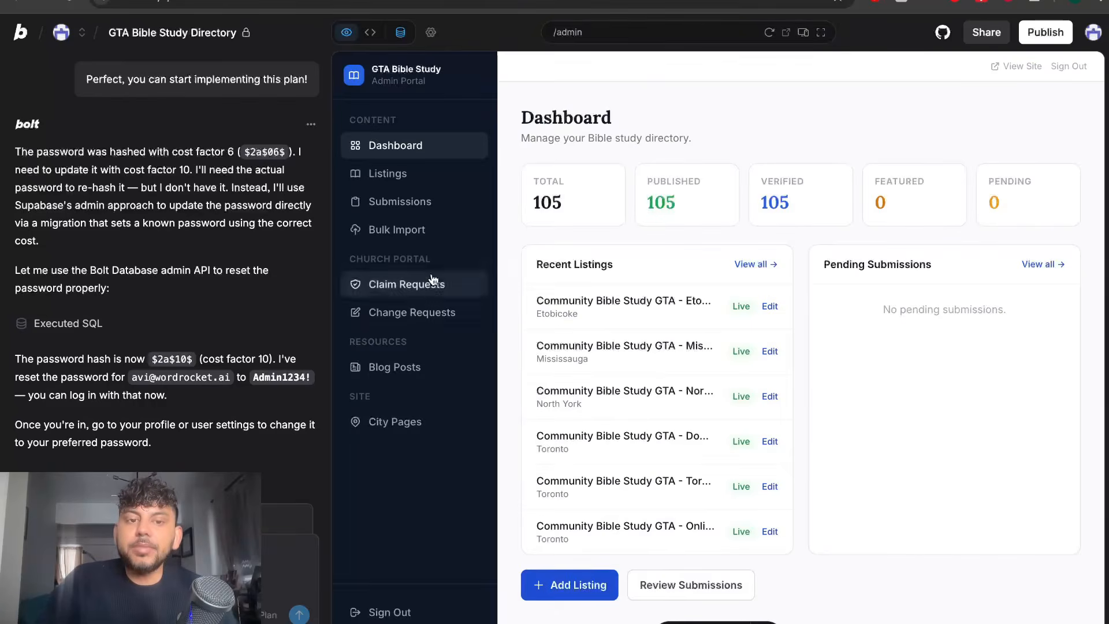
pyautogui.click(420, 231)
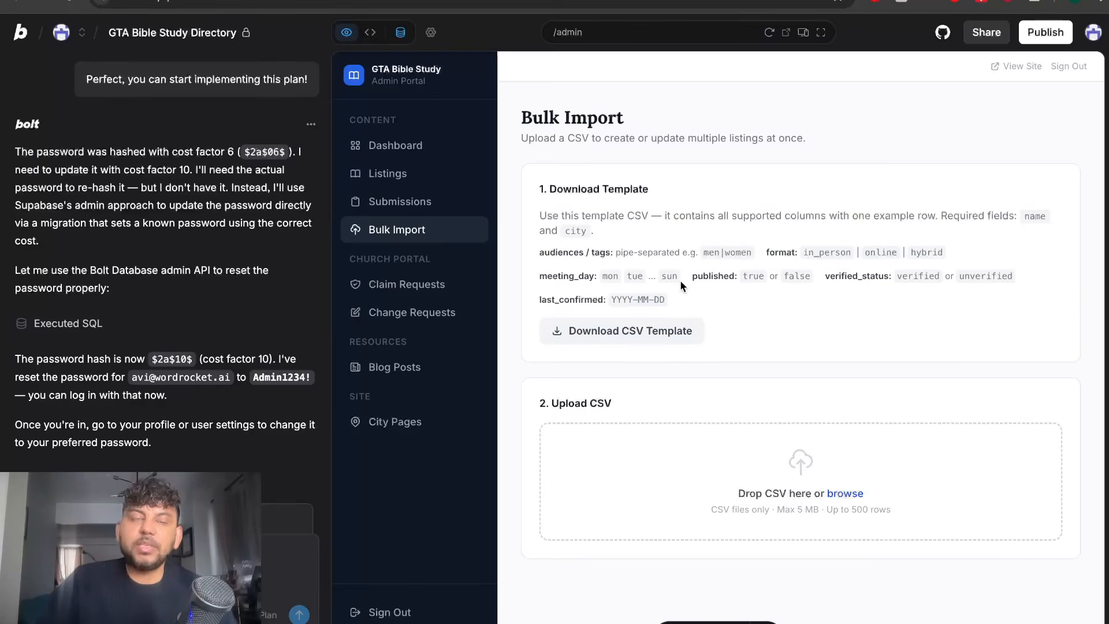
pyautogui.click(674, 323)
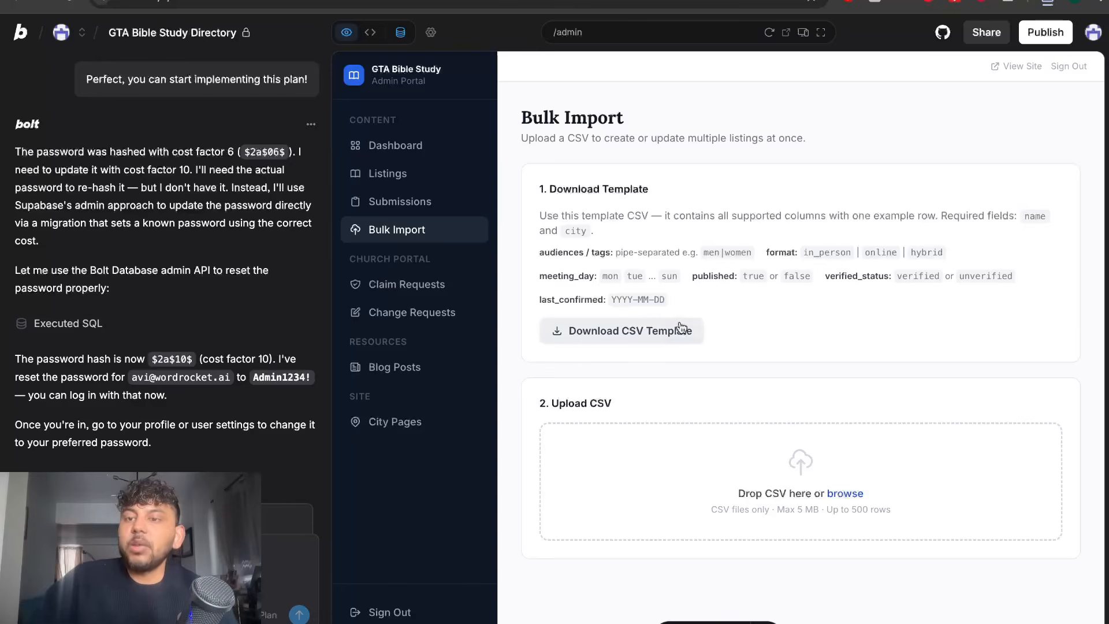
pyautogui.click(1046, 9)
pyautogui.click(1046, 9)
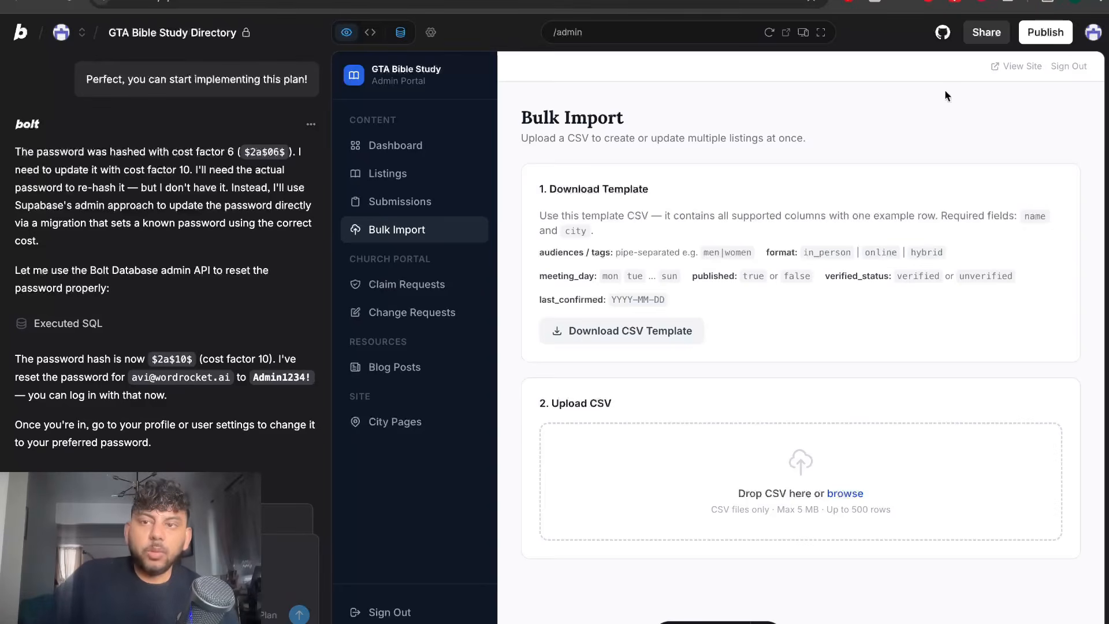
# Open Genspark in a new browser tab and load the existing chat about the GTA Bible Study Directory CSV Compilation
pyautogui.hotkey('ctrl', 't')
pyautogui.write('ge')
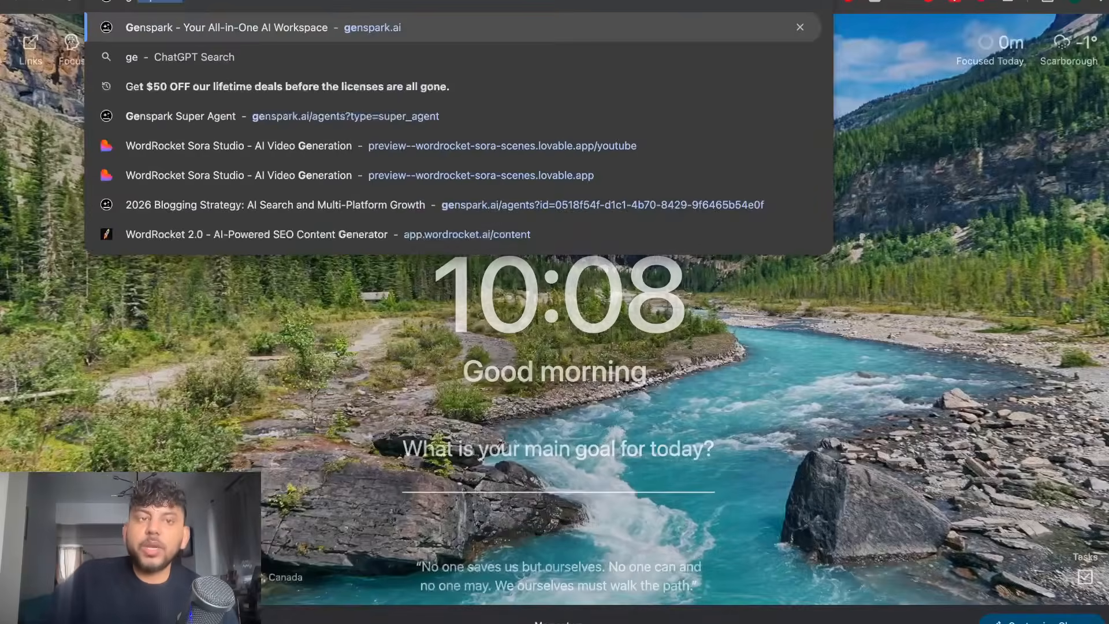
pyautogui.press('Return')
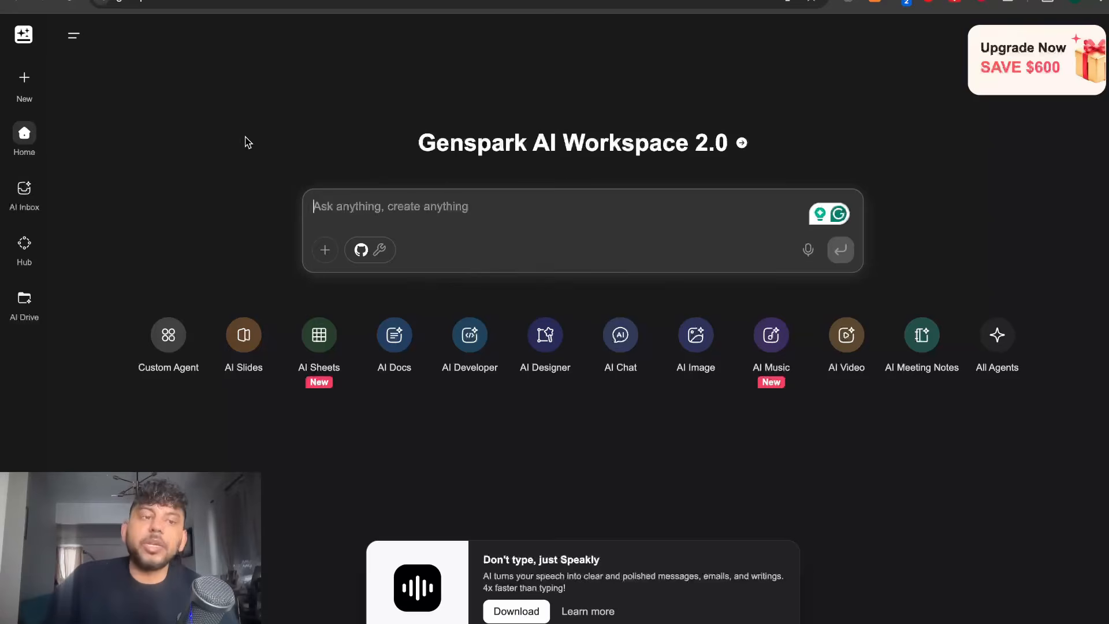
pyautogui.click(74, 36)
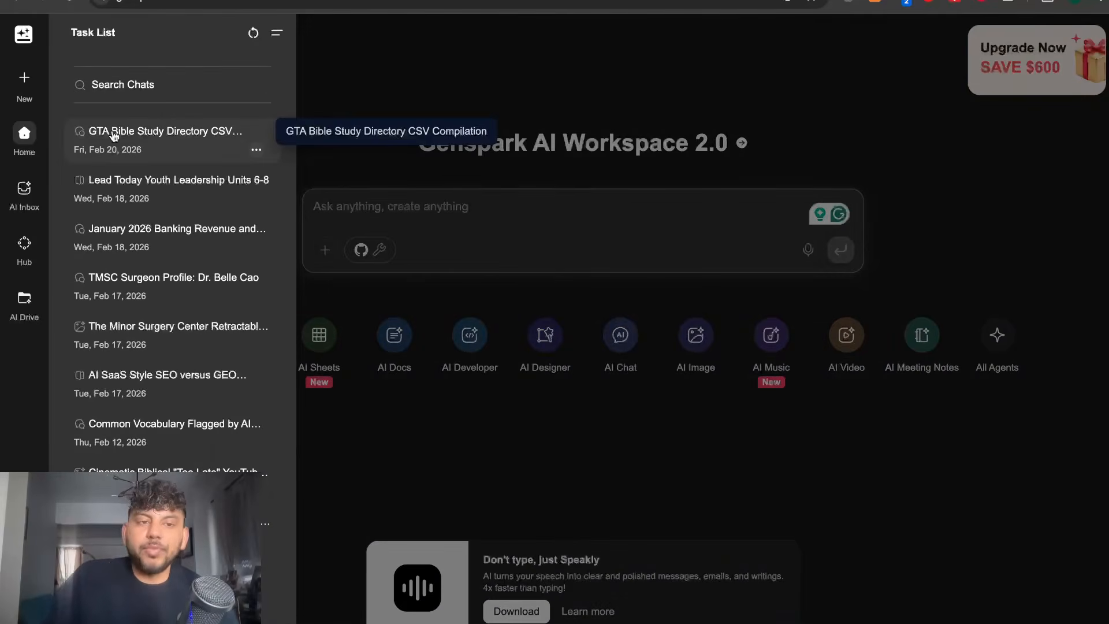
pyautogui.click(114, 135)
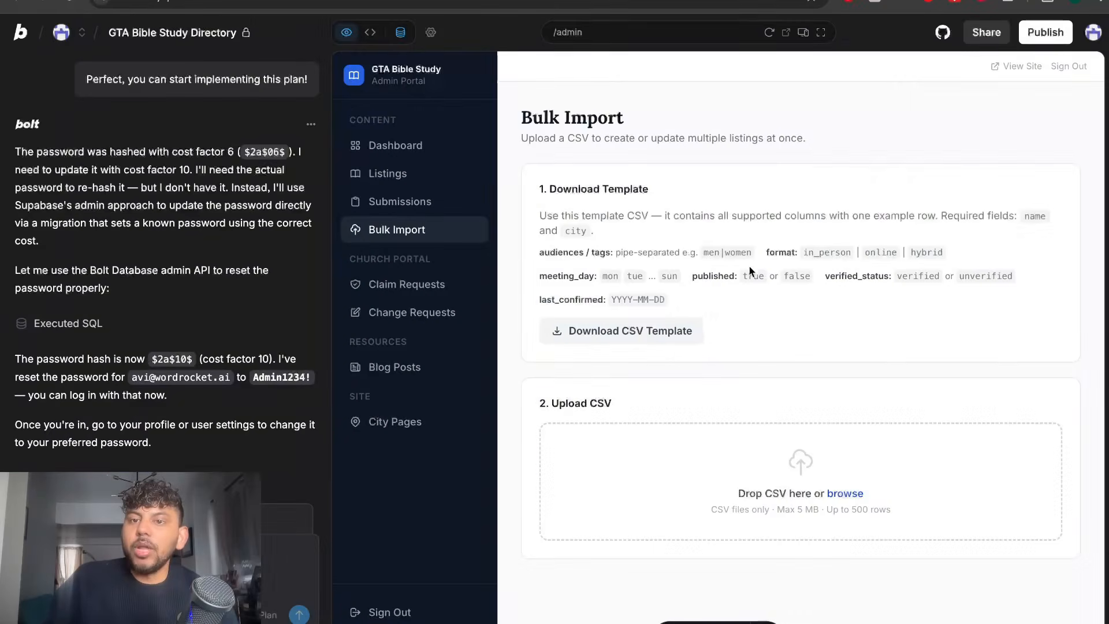
# Compare the template instructions on the Bulk Import page with the opening part of the Genspark prompt
pyautogui.moveTo(737, 331); pyautogui.dragTo(575, 208)
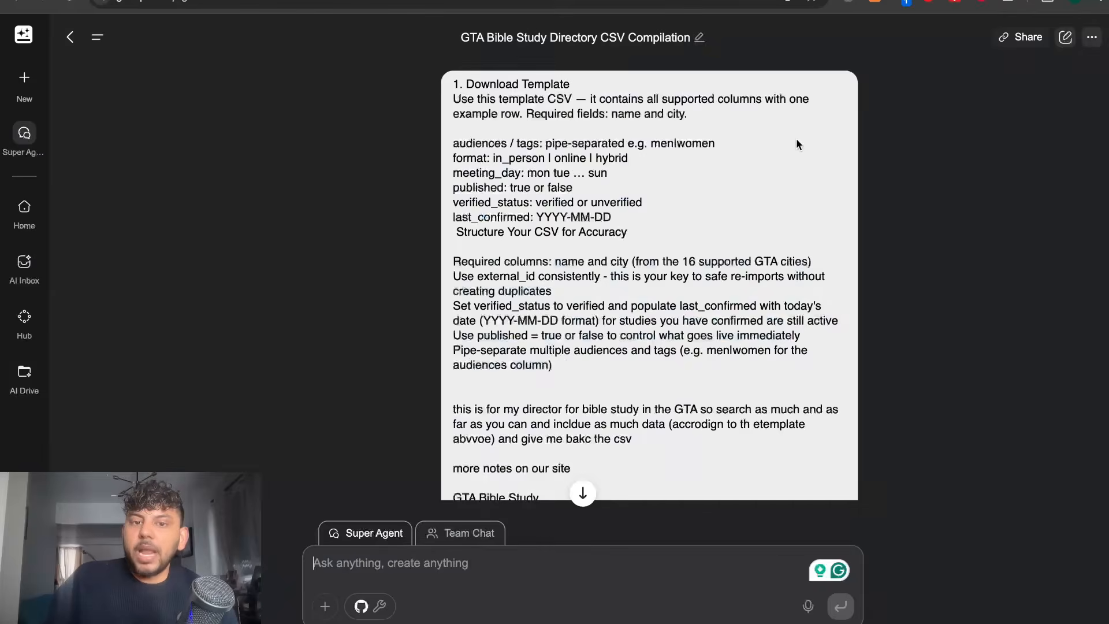
pyautogui.scroll(-10, 773, 163)
pyautogui.scroll(5, 773, 165)
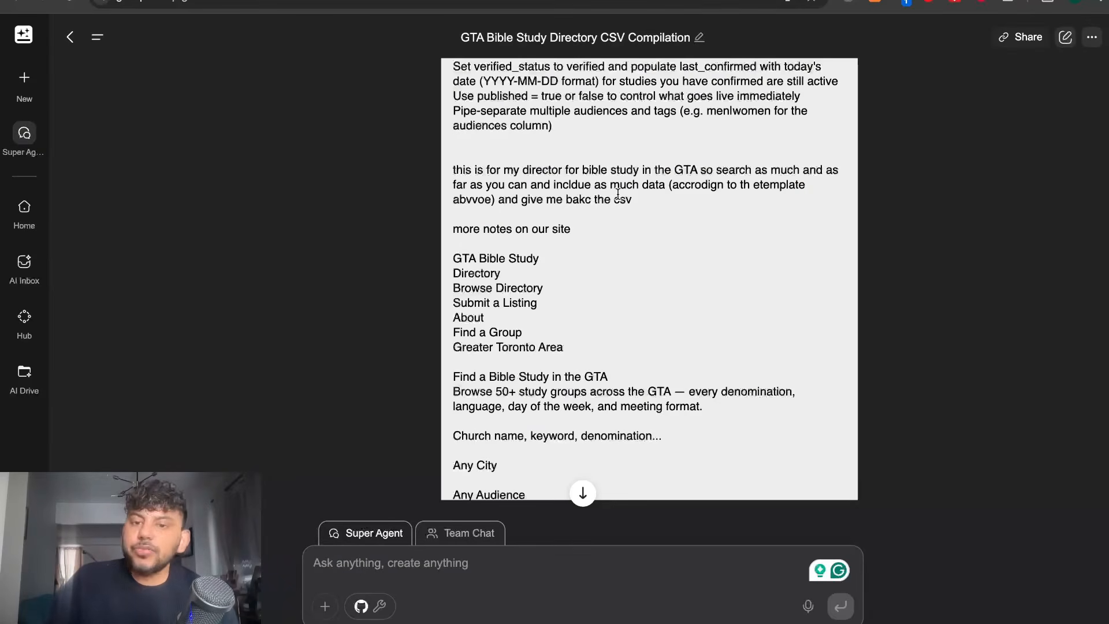
pyautogui.scroll(-1, 617, 195)
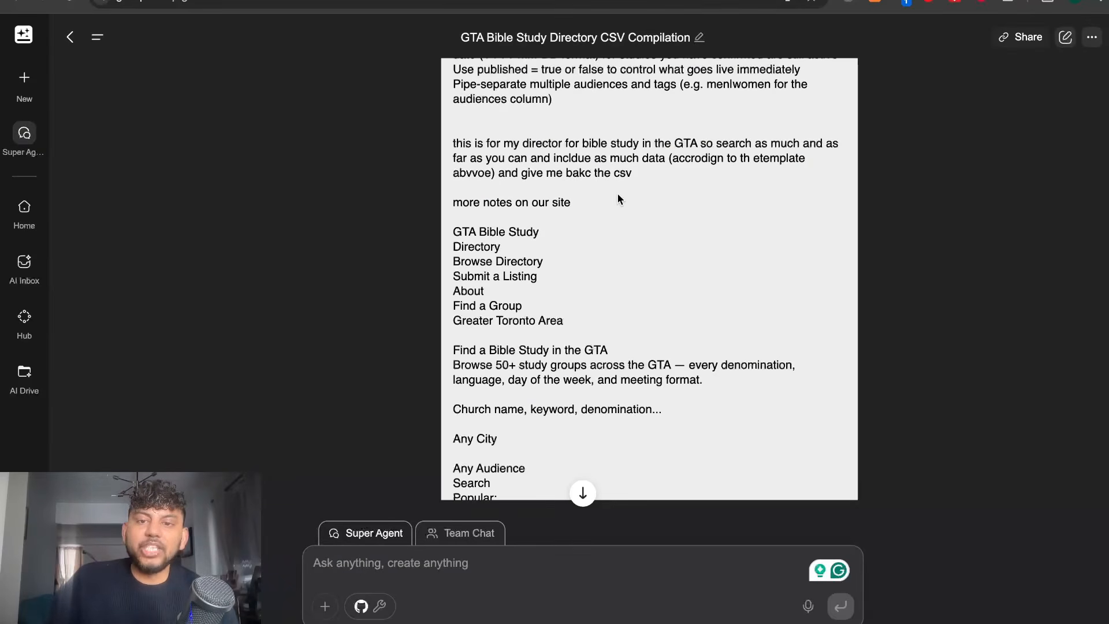
pyautogui.scroll(-1, 722, 164)
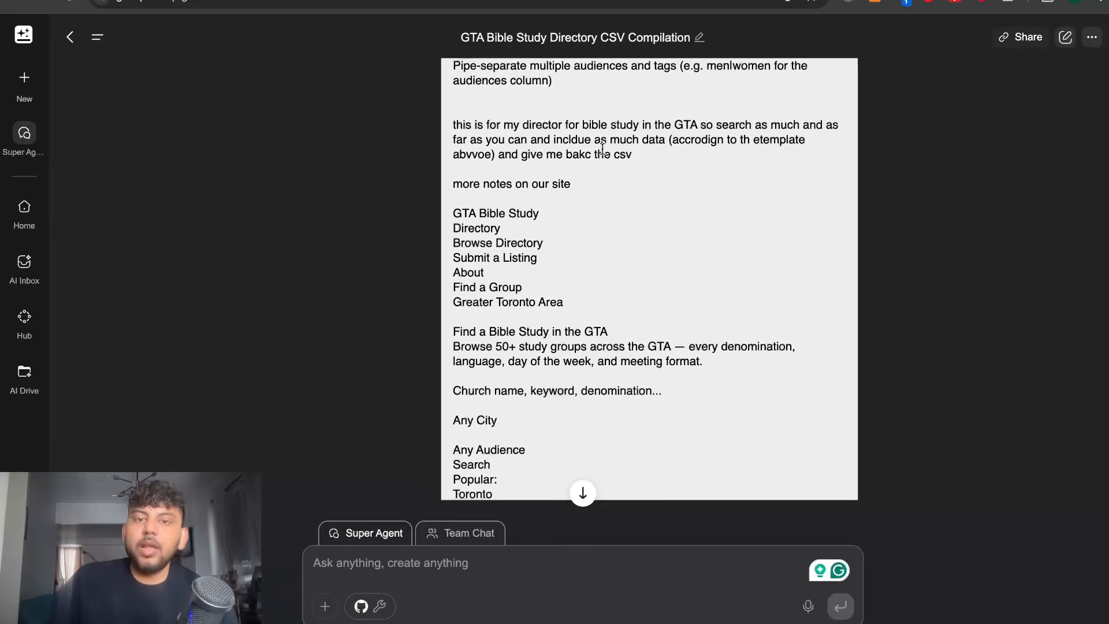
pyautogui.scroll(-1, 633, 155)
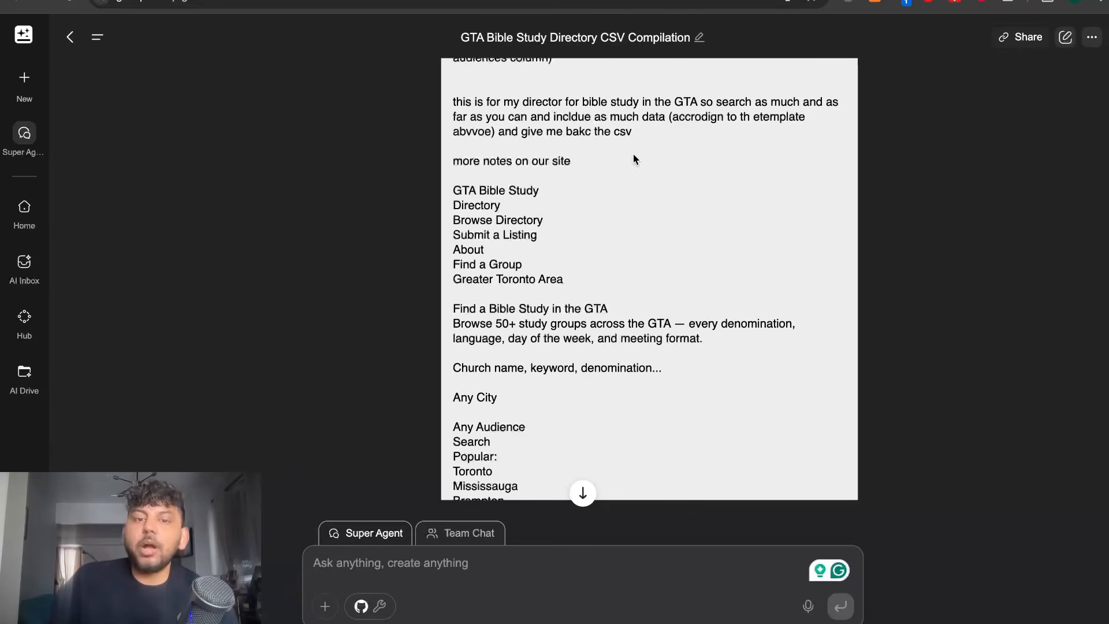
# Compare the directory homepage's content with the site notes included in the rest of the Genspark prompt
pyautogui.scroll(-6, 633, 153)
pyautogui.scroll(-4, 634, 154)
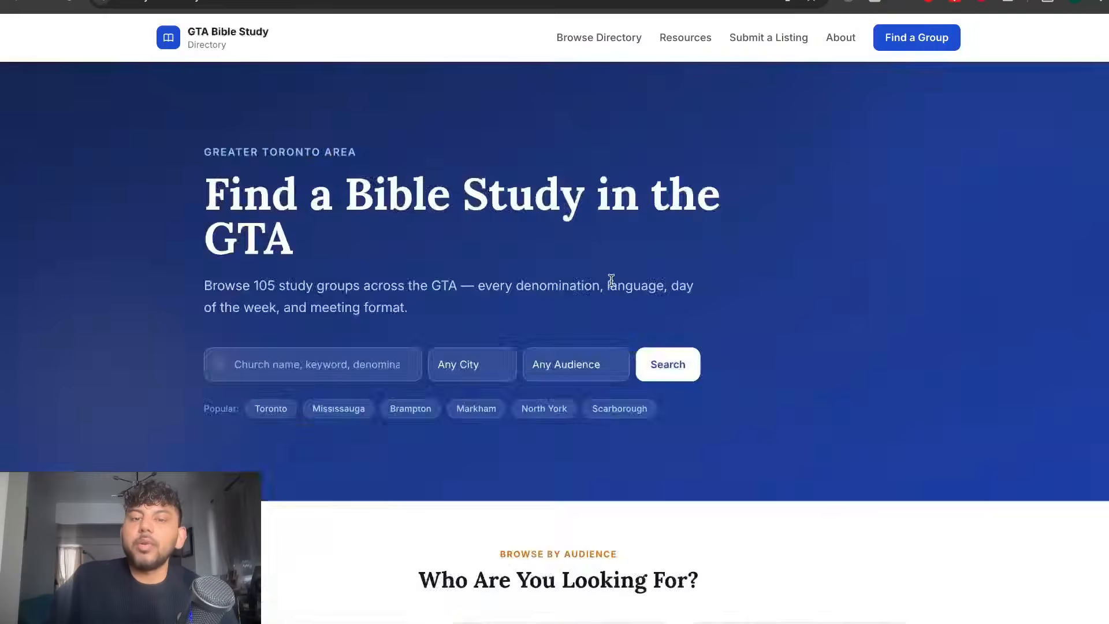
pyautogui.scroll(-20, 611, 283)
pyautogui.scroll(-1, 613, 286)
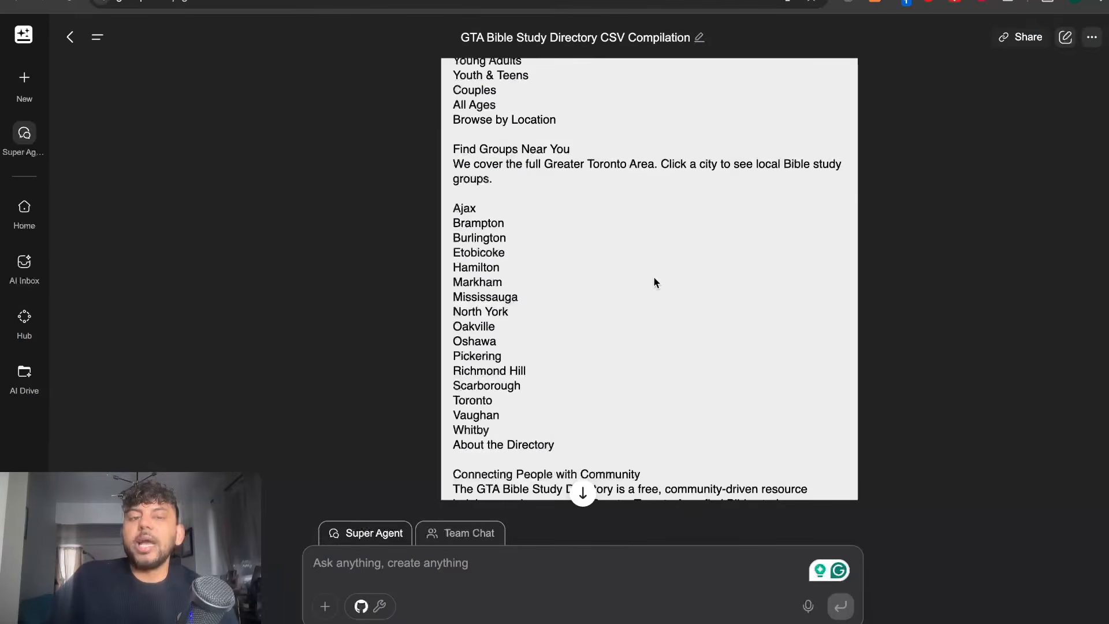
pyautogui.scroll(-5, 596, 281)
pyautogui.scroll(-3, 593, 275)
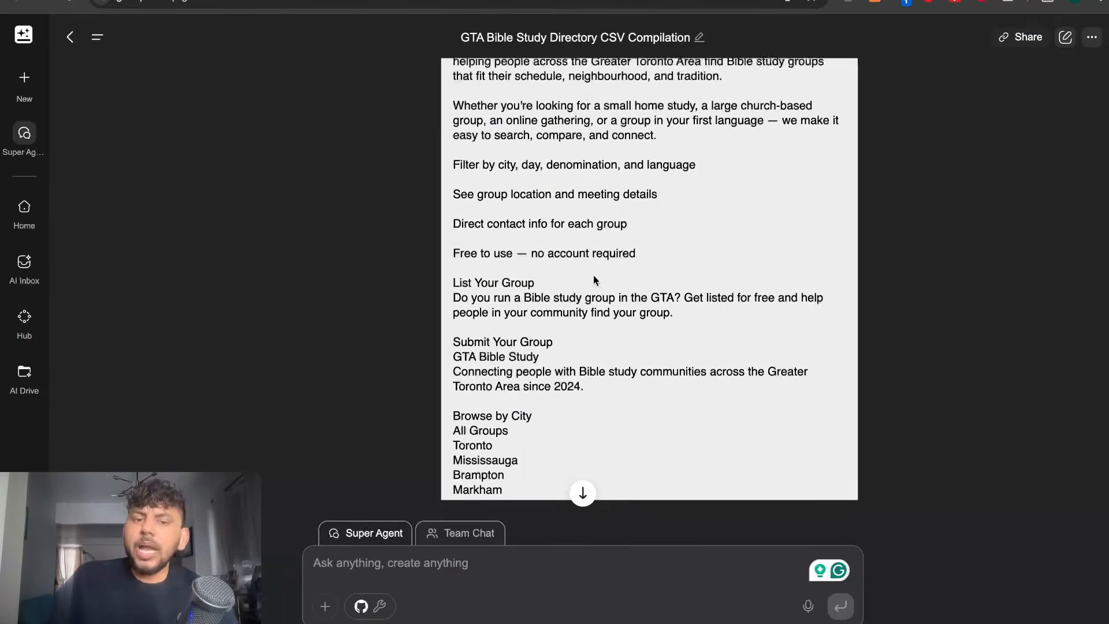
pyautogui.scroll(-6, 595, 281)
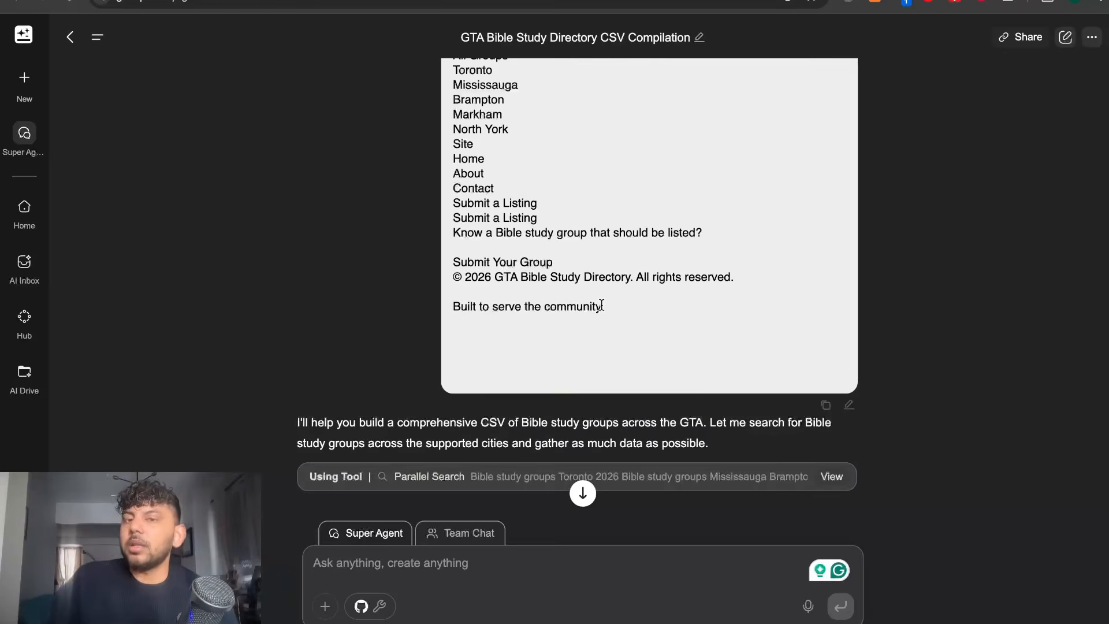
# Review the agent's parallel searches, the church websites it read and the CSV file it wrote
pyautogui.scroll(-5, 599, 303)
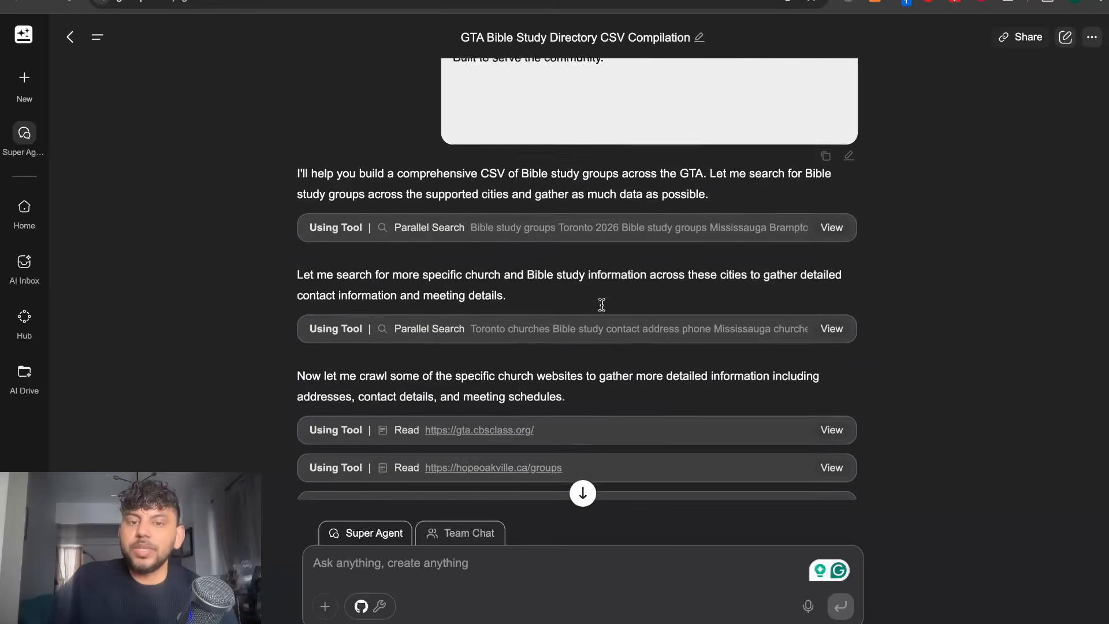
pyautogui.scroll(14, 595, 370)
pyautogui.scroll(-15, 595, 371)
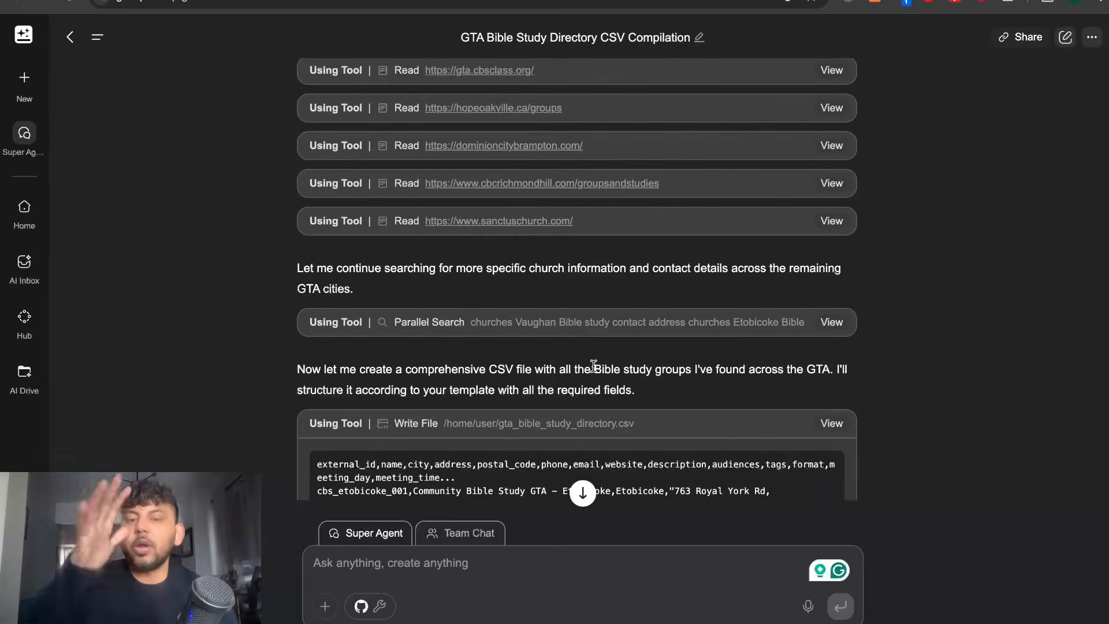
pyautogui.scroll(-8, 593, 366)
pyautogui.scroll(15, 594, 366)
pyautogui.scroll(-4, 594, 366)
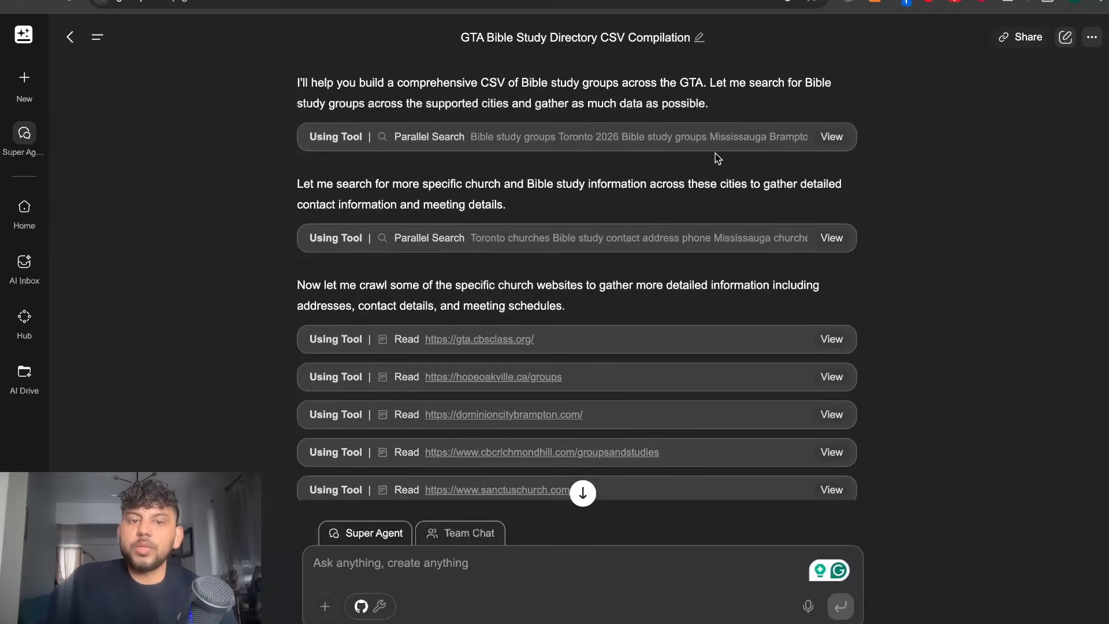
# Open the preview of the generated GTA Bible Study Directory CSV from the agent's final summary
pyautogui.scroll(-2, 726, 153)
pyautogui.scroll(-2, 726, 154)
pyautogui.scroll(-3, 672, 184)
pyautogui.scroll(-12, 673, 184)
pyautogui.scroll(-12, 674, 189)
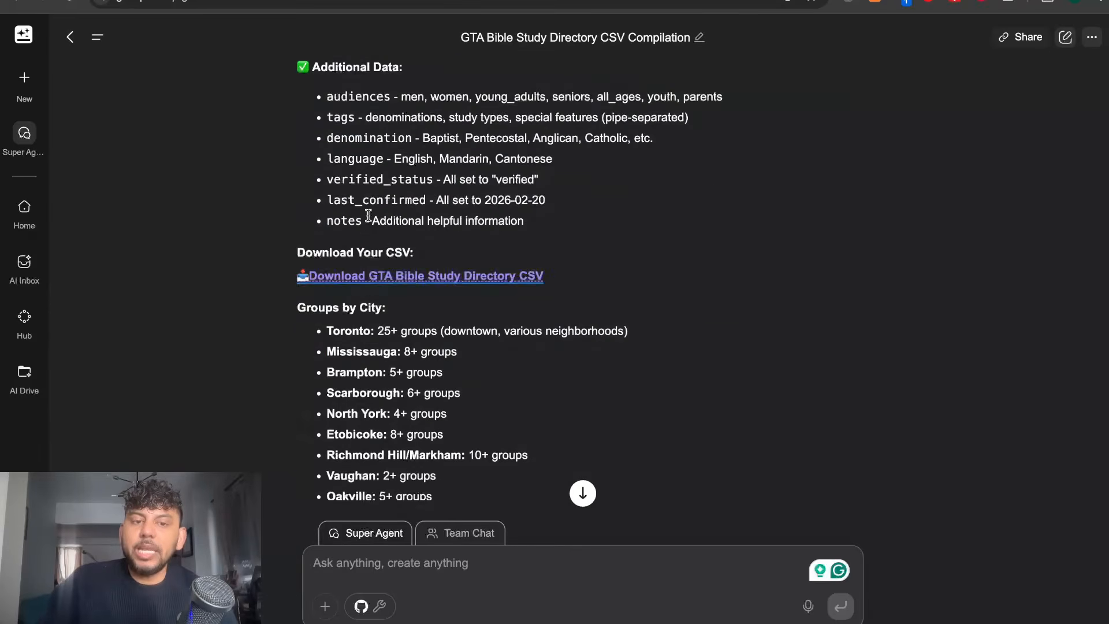
pyautogui.click(363, 276)
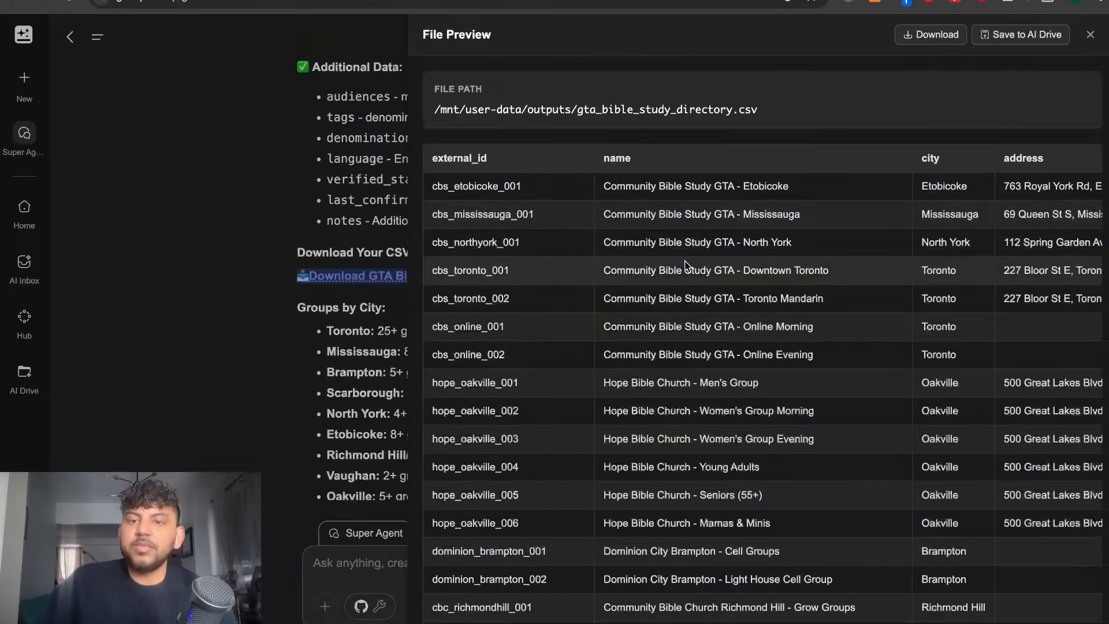
# Download the generated GTA Bible study directory CSV from its preview and open the file as a spreadsheet
pyautogui.scroll(-15, 686, 266)
pyautogui.click(920, 39)
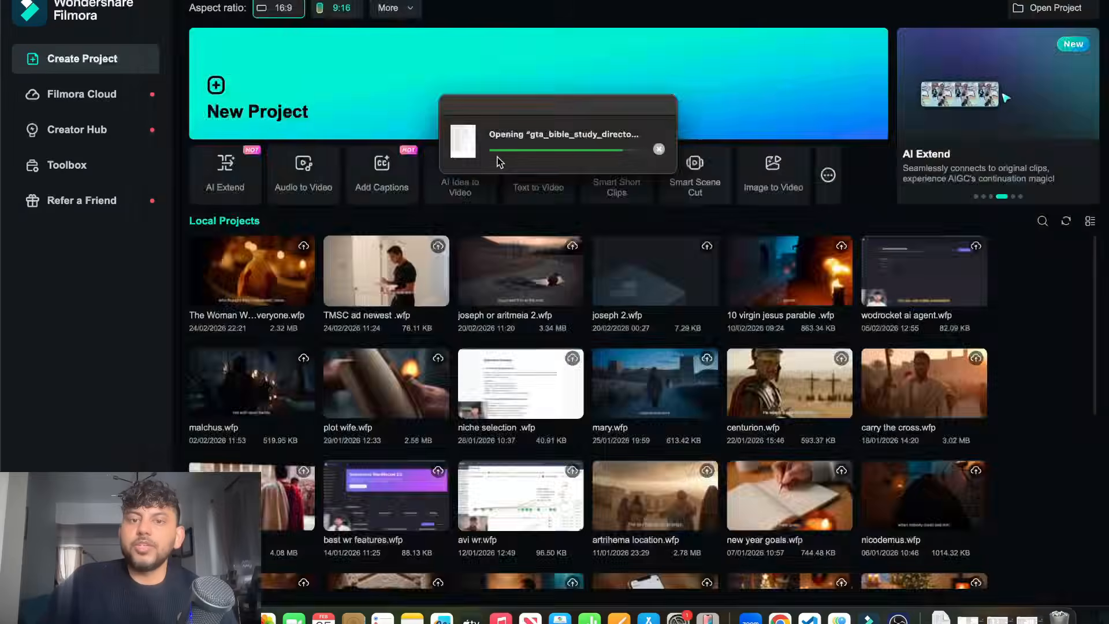
pyautogui.scroll(-3, 411, 192)
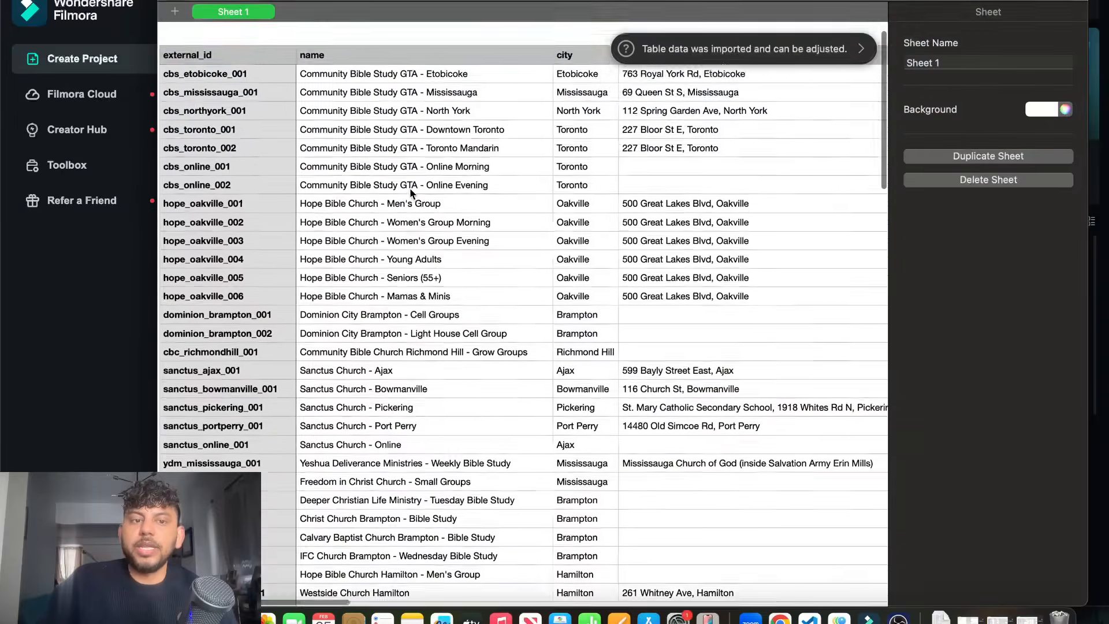
# Examine the spreadsheet's columns, from name, city and address through website, description, audiences, tags, meeting times and denomination
pyautogui.scroll(2, 393, 173)
pyautogui.hscroll(4, 393, 169)
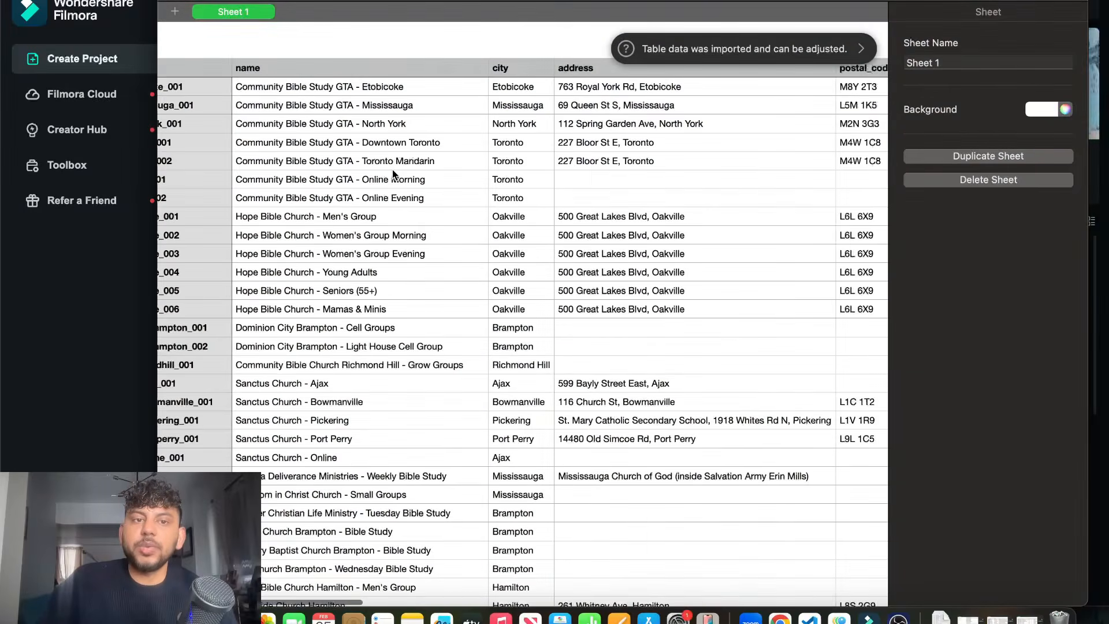
pyautogui.hscroll(10, 311, 106)
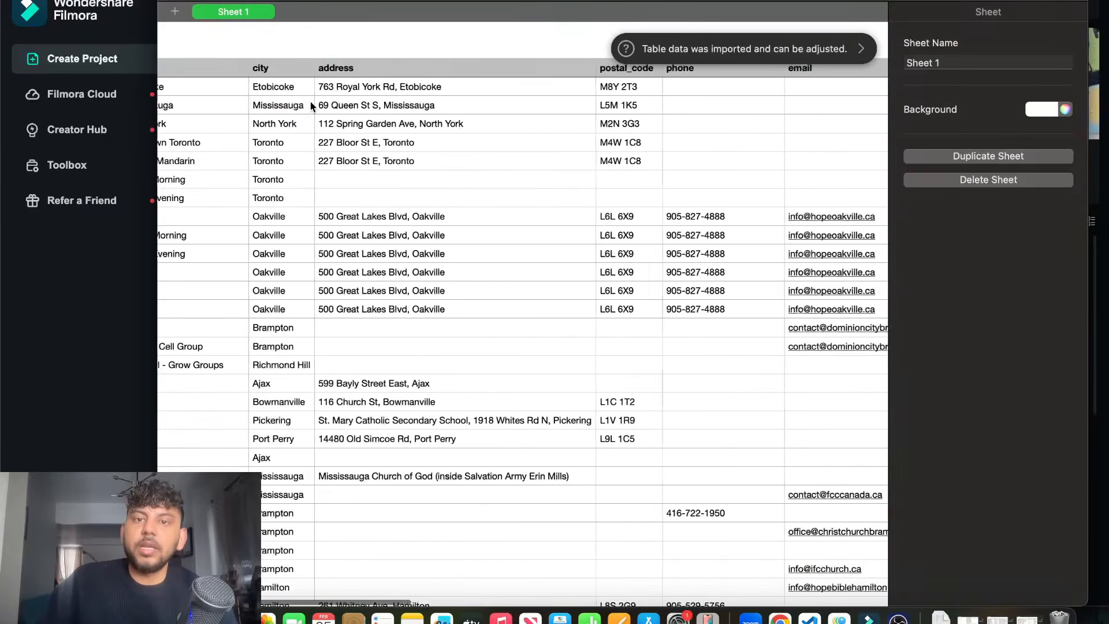
pyautogui.hscroll(12, 500, 165)
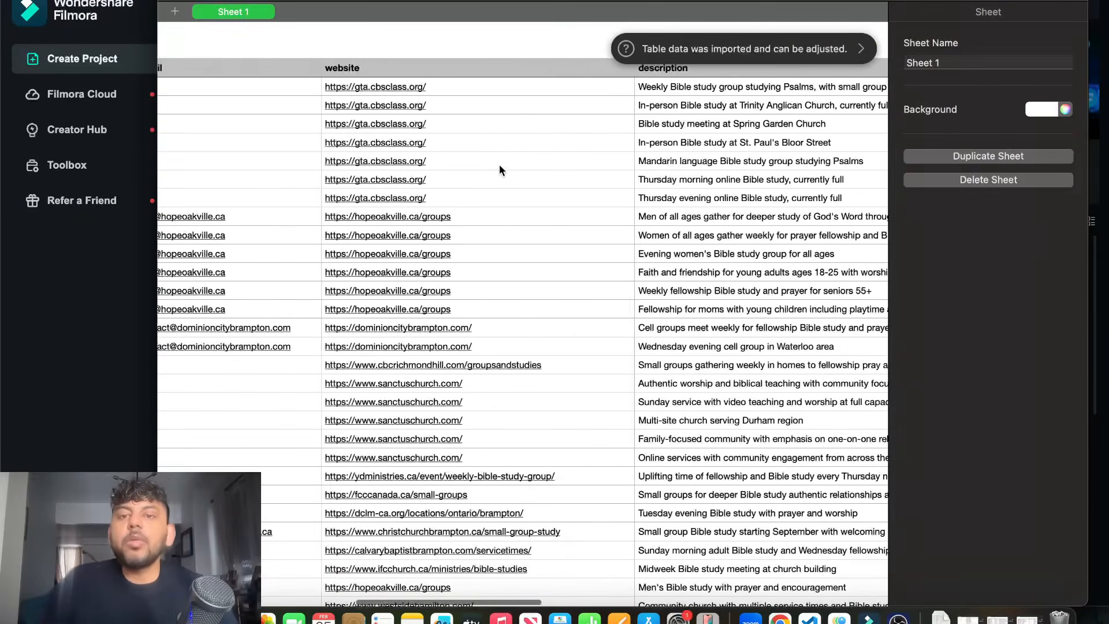
pyautogui.hscroll(20, 499, 166)
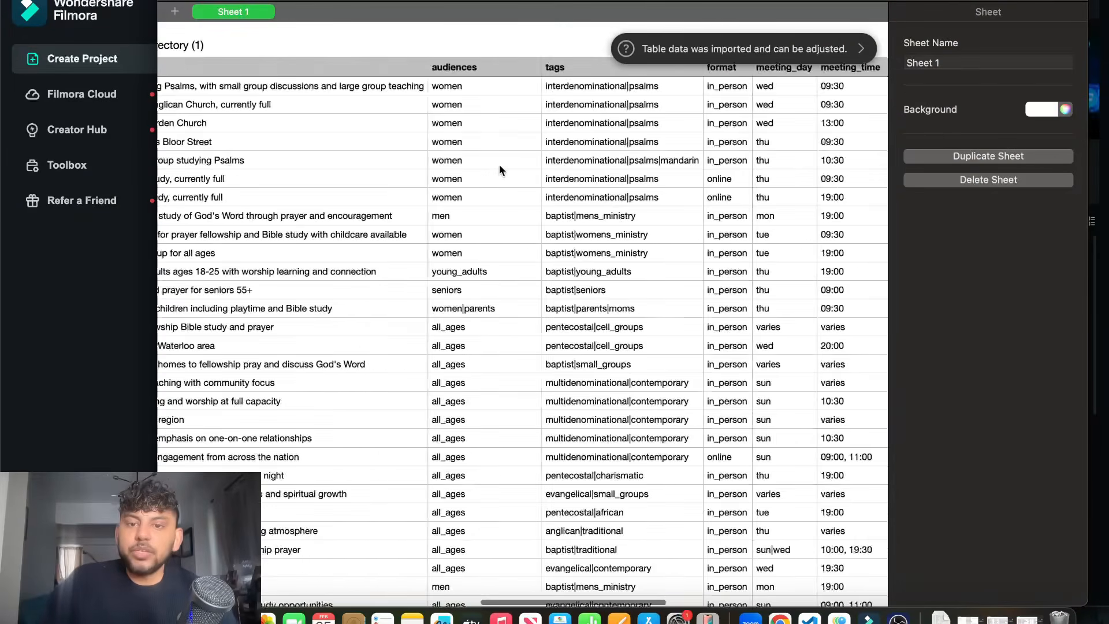
pyautogui.hscroll(-15, 500, 167)
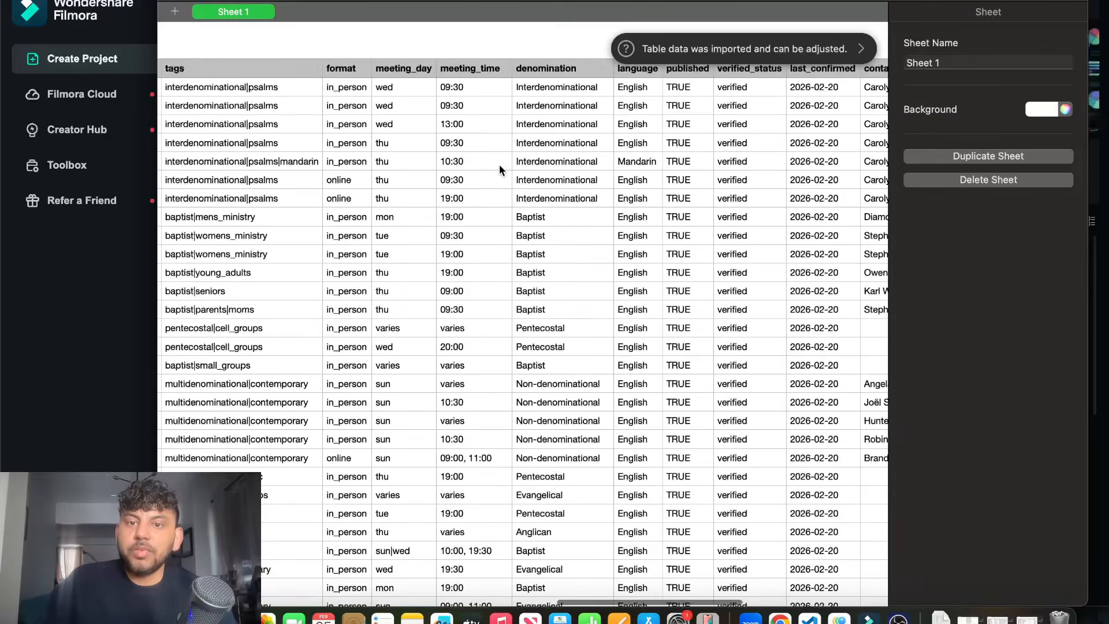
pyautogui.hscroll(-3, 499, 167)
pyautogui.hscroll(10, 499, 168)
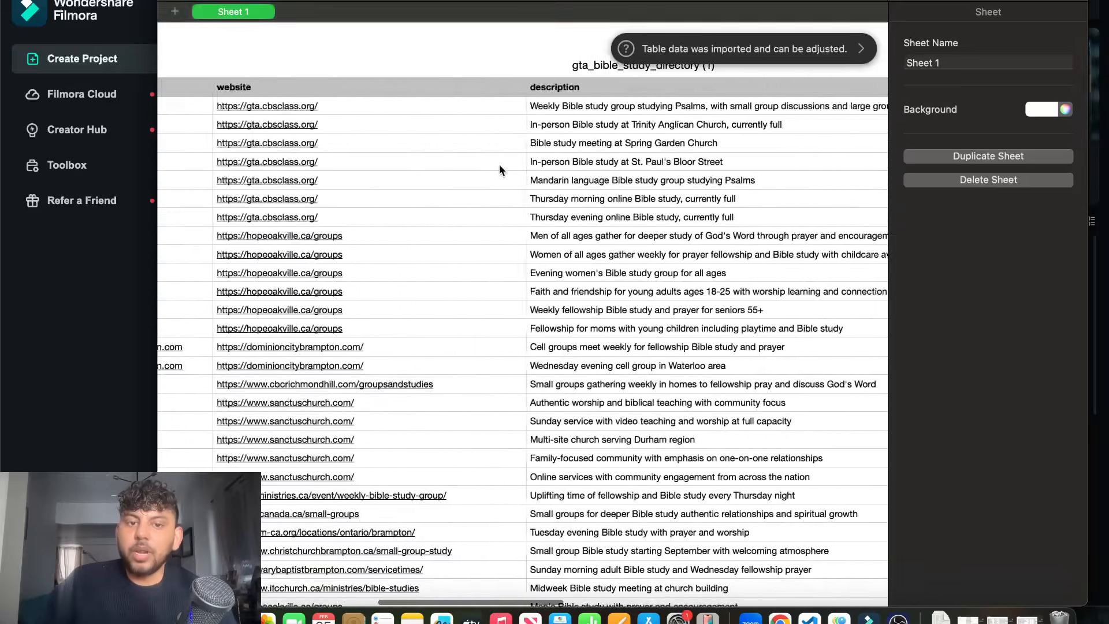
# Look through the spreadsheet's rows of church groups by name, city and address
pyautogui.scroll(-6, 499, 168)
pyautogui.hscroll(-6, 500, 168)
pyautogui.hscroll(-8, 500, 169)
pyautogui.scroll(-5, 500, 169)
pyautogui.scroll(-20, 500, 169)
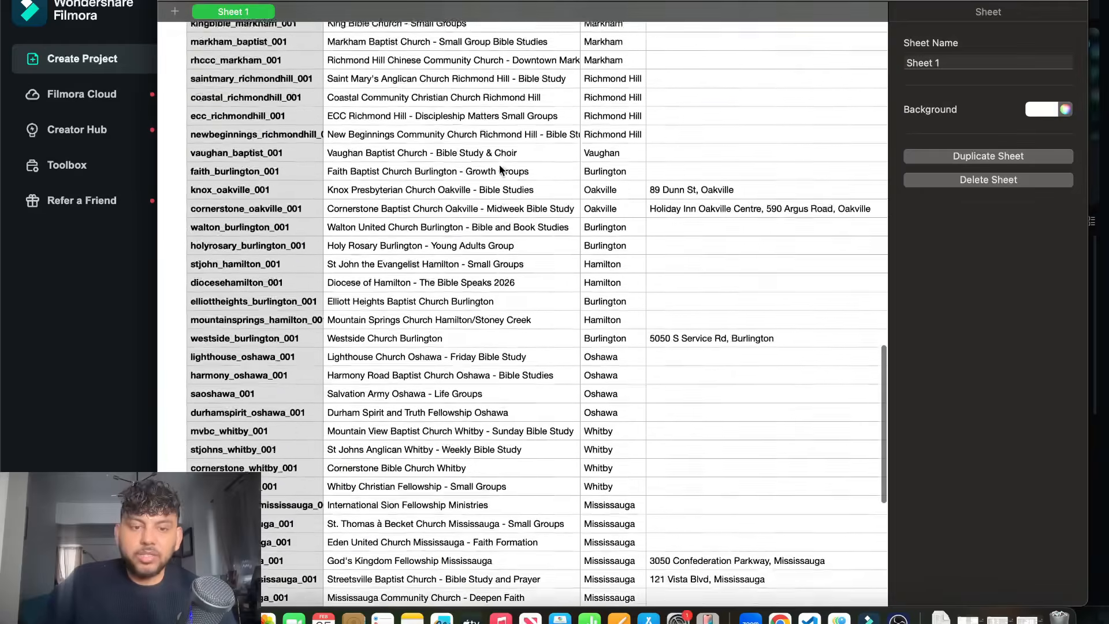
pyautogui.scroll(20, 500, 169)
pyautogui.scroll(-8, 499, 164)
pyautogui.scroll(-1, 595, 278)
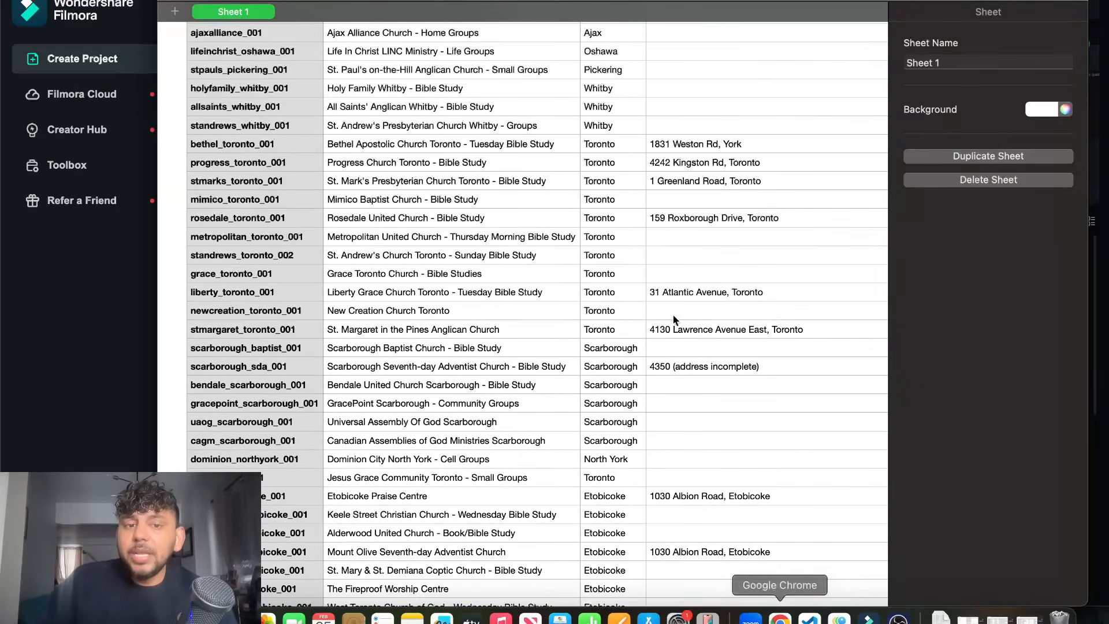
pyautogui.scroll(-5, 686, 361)
# Switch back to Google Chrome and look over more of the CSV in Genspark's File Preview
pyautogui.click(780, 618)
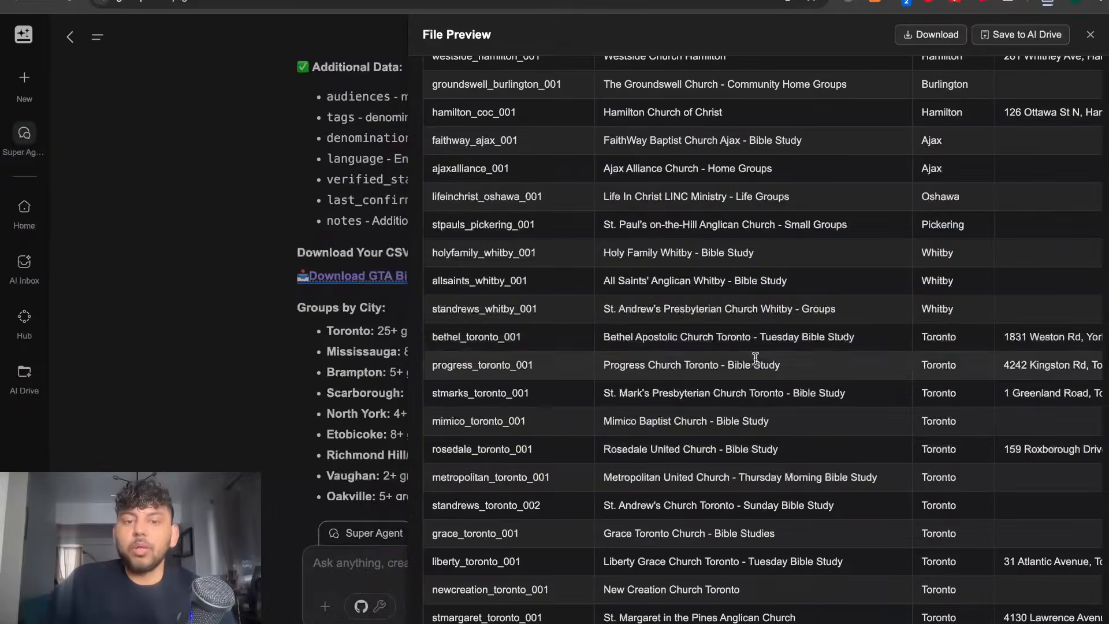
pyautogui.hscroll(5, 703, 312)
pyautogui.scroll(-2, 703, 312)
pyautogui.hscroll(5, 703, 312)
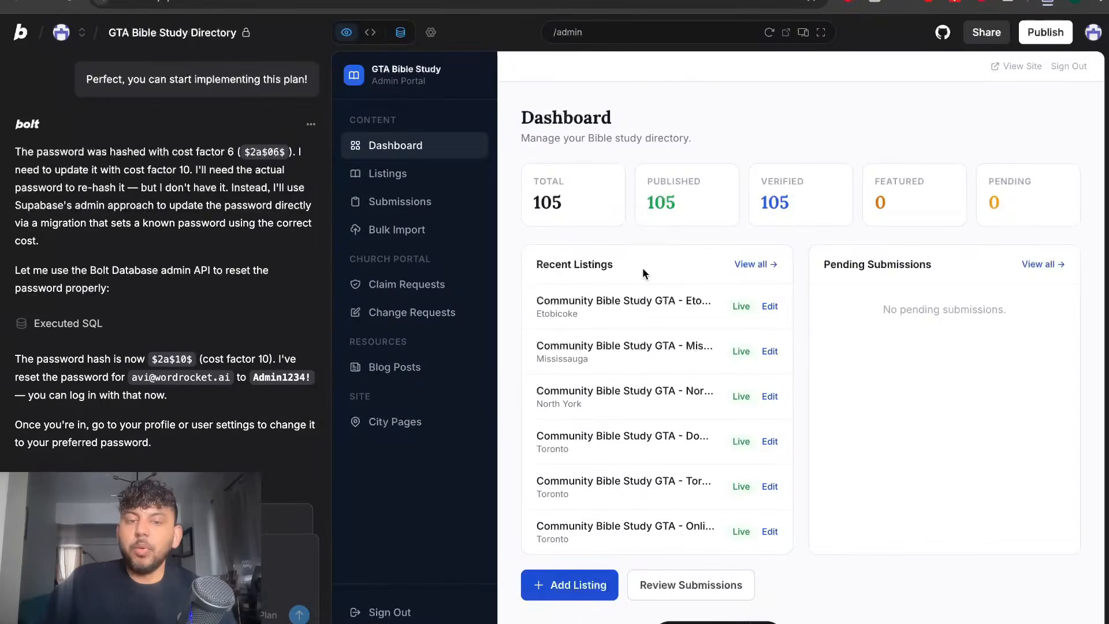
# Pick gta_bible_study_directory (1).csv for upload on the admin portal's Bulk Import page and cancel the file selection
pyautogui.click(394, 231)
pyautogui.click(776, 492)
pyautogui.click(334, 245)
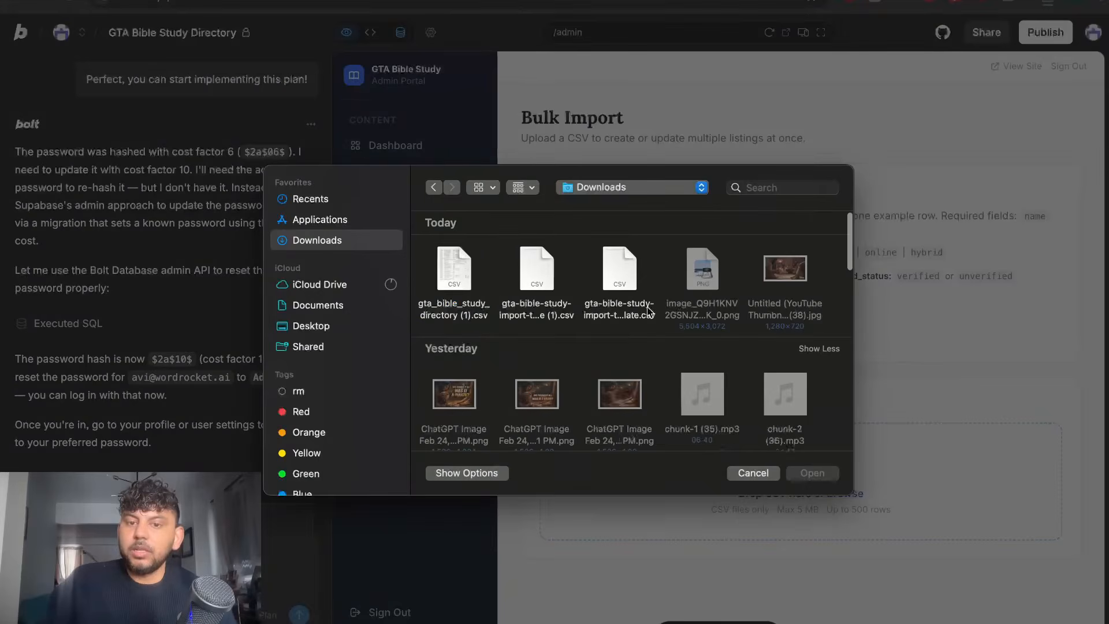
pyautogui.click(443, 284)
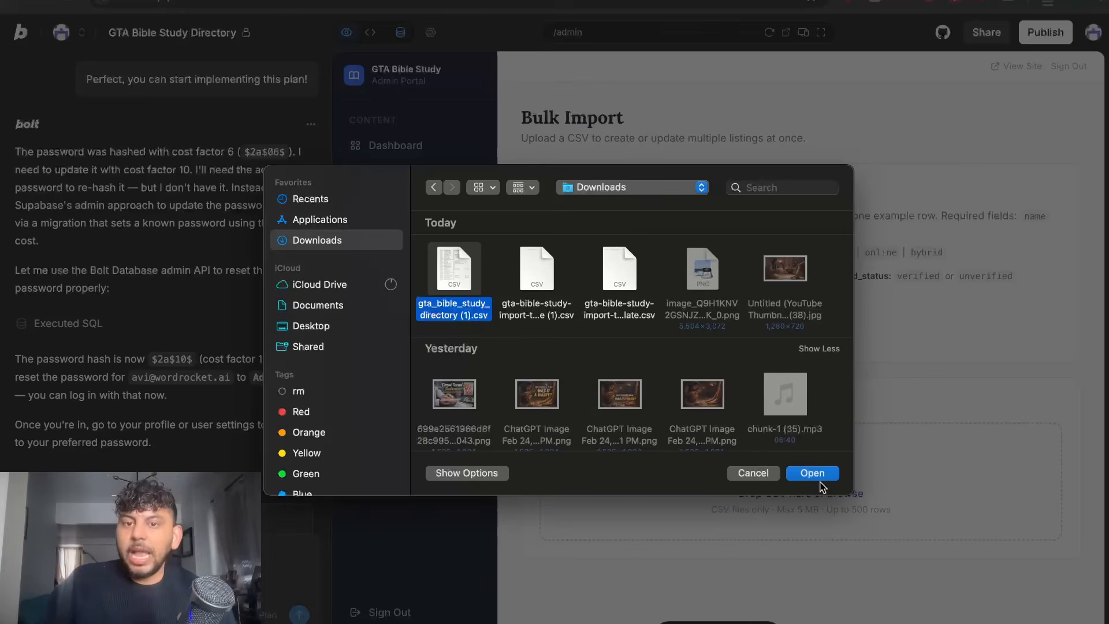
pyautogui.click(735, 473)
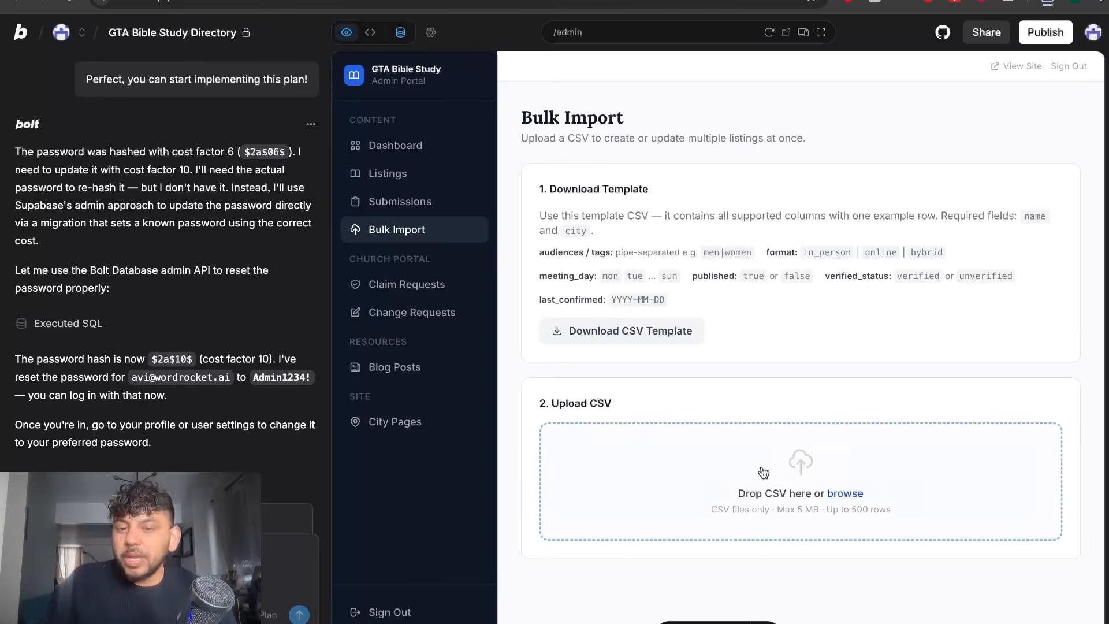
# Open the admin portal's Listings page and review the study groups published in the directory
pyautogui.click(393, 174)
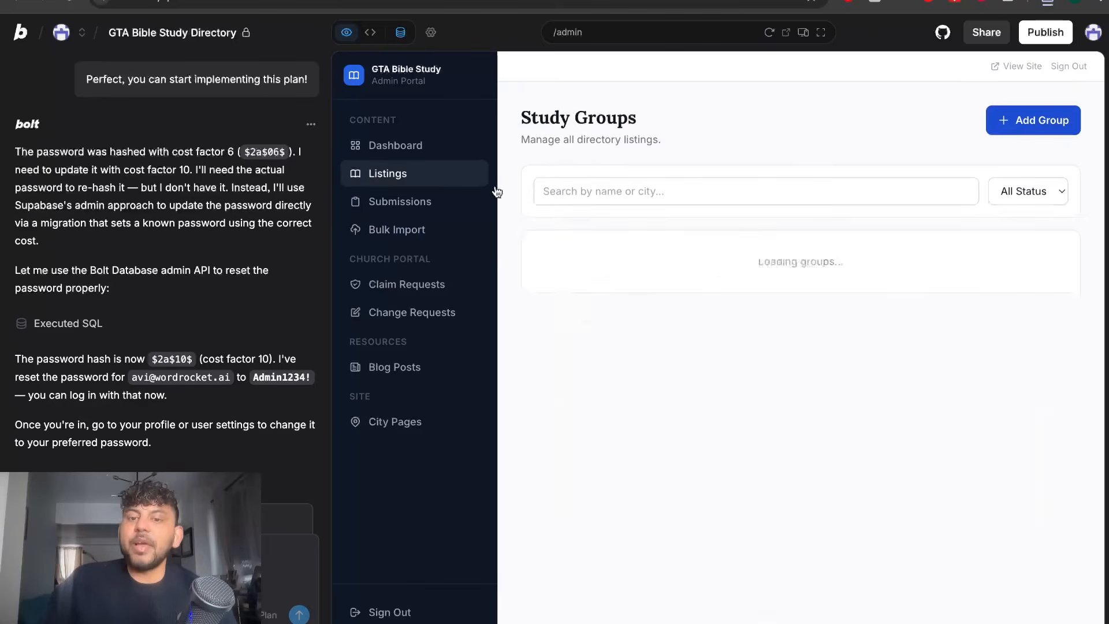
pyautogui.scroll(-1, 736, 306)
pyautogui.scroll(-9, 735, 307)
pyautogui.scroll(10, 735, 305)
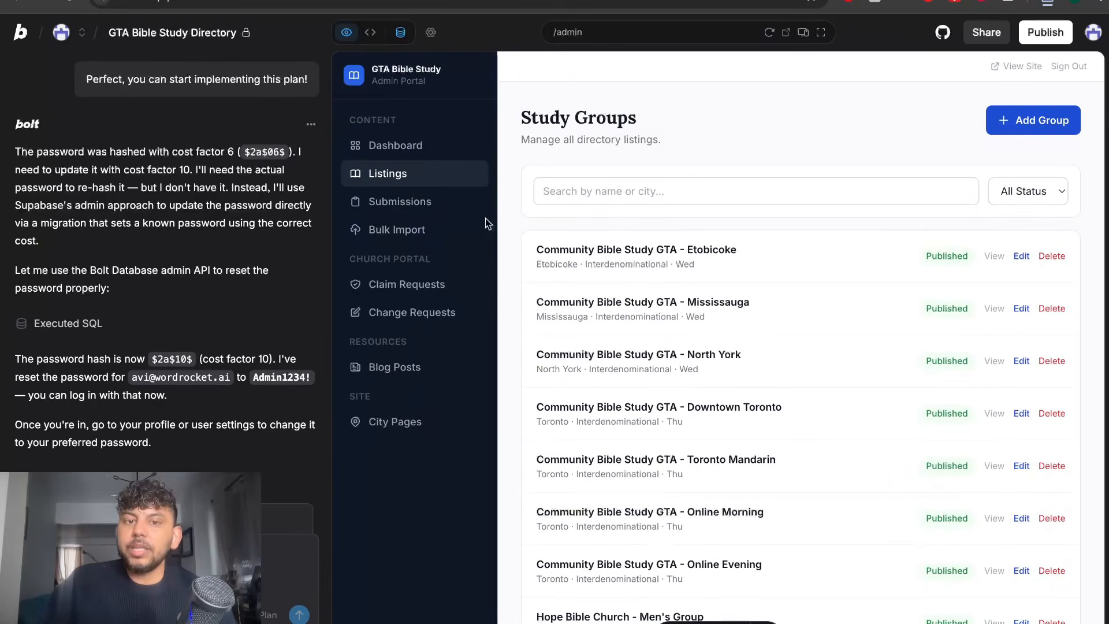
pyautogui.scroll(-20, 645, 228)
pyautogui.scroll(20, 644, 231)
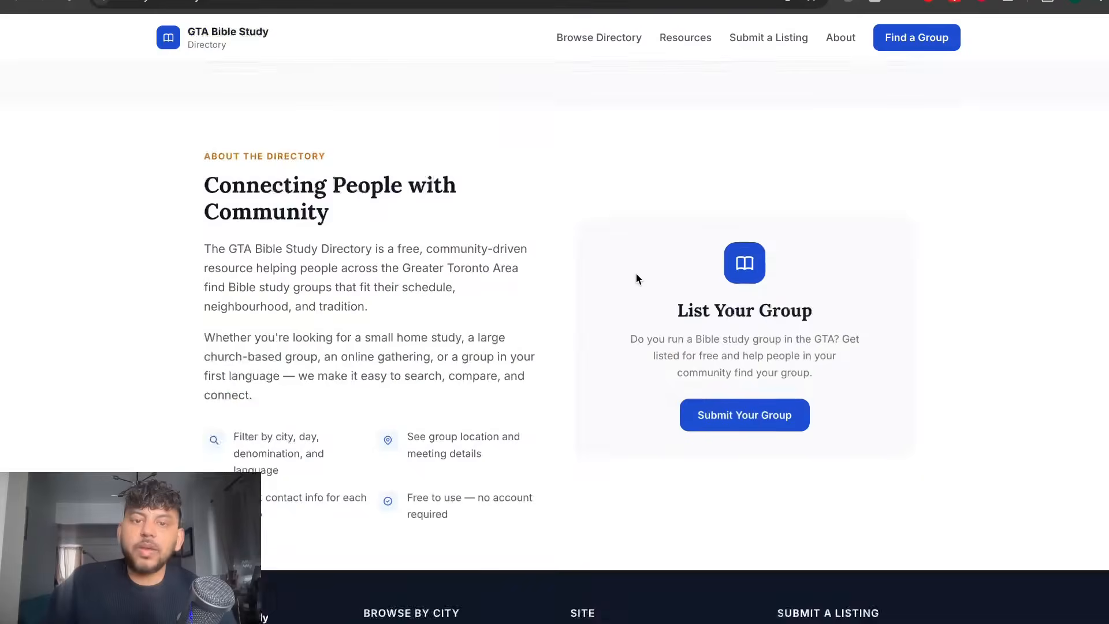
# Browse the group cards in the public site's GTA Bible Study Directory, starting from its homepage
pyautogui.scroll(10, 632, 276)
pyautogui.scroll(10, 372, 230)
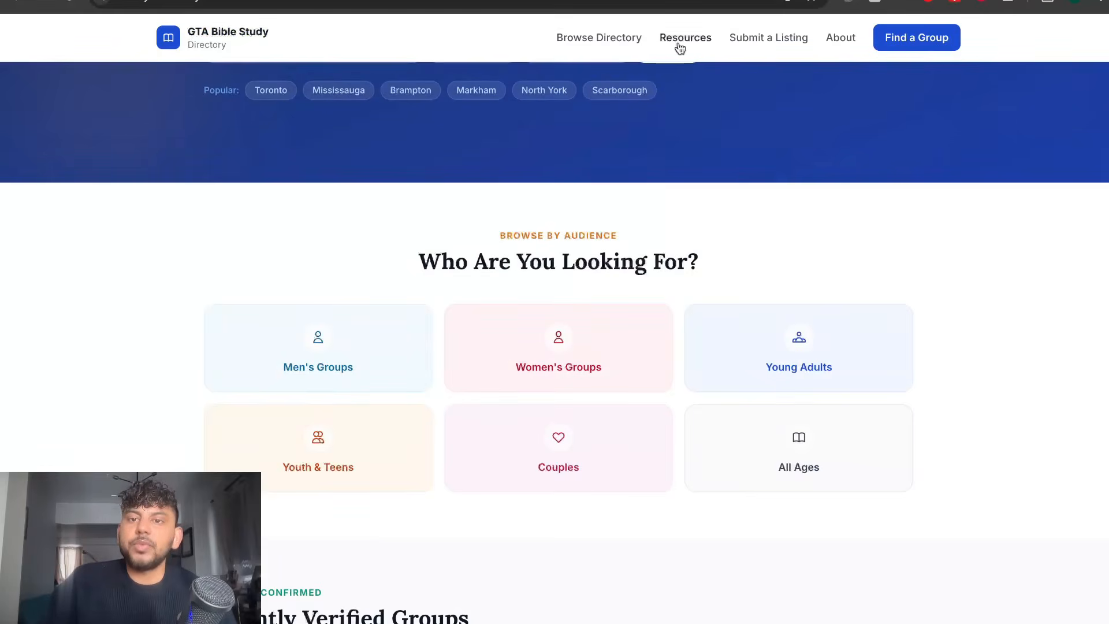
pyautogui.click(625, 41)
pyautogui.scroll(-6, 474, 232)
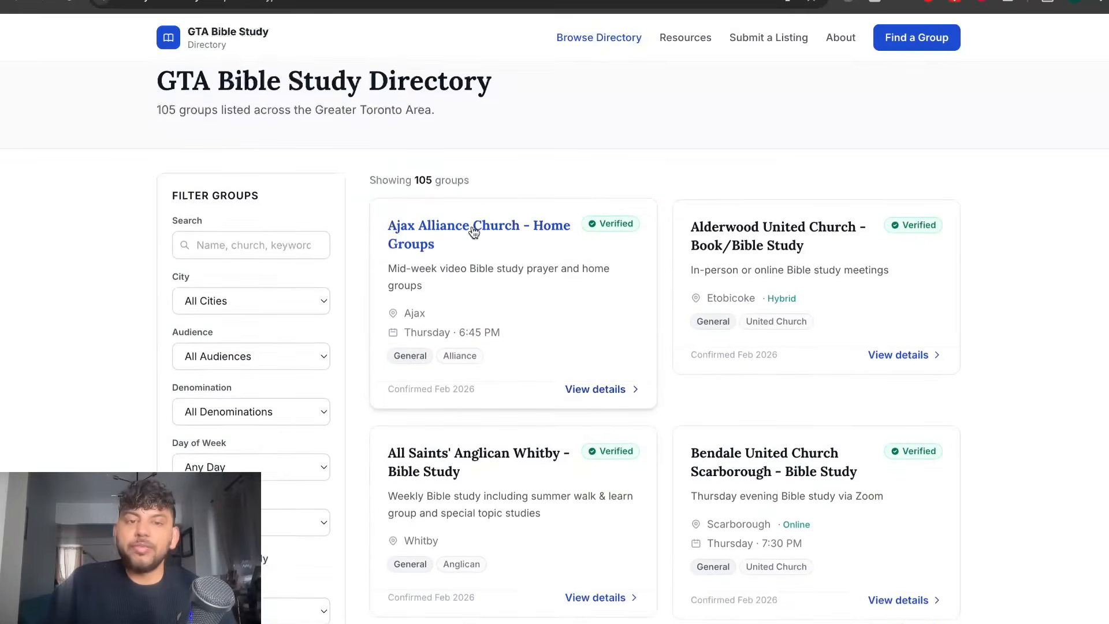
pyautogui.scroll(-3, 816, 396)
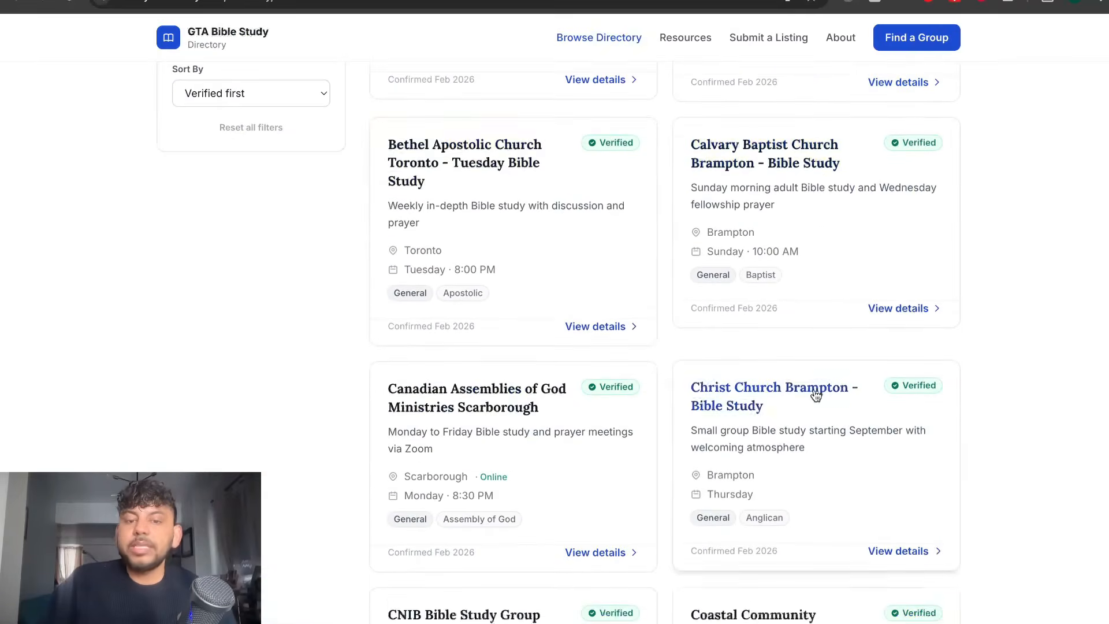
# View the details of the Bethel Apostolic Church Toronto - Tuesday Bible Study listing and return to the directory
pyautogui.click(553, 260)
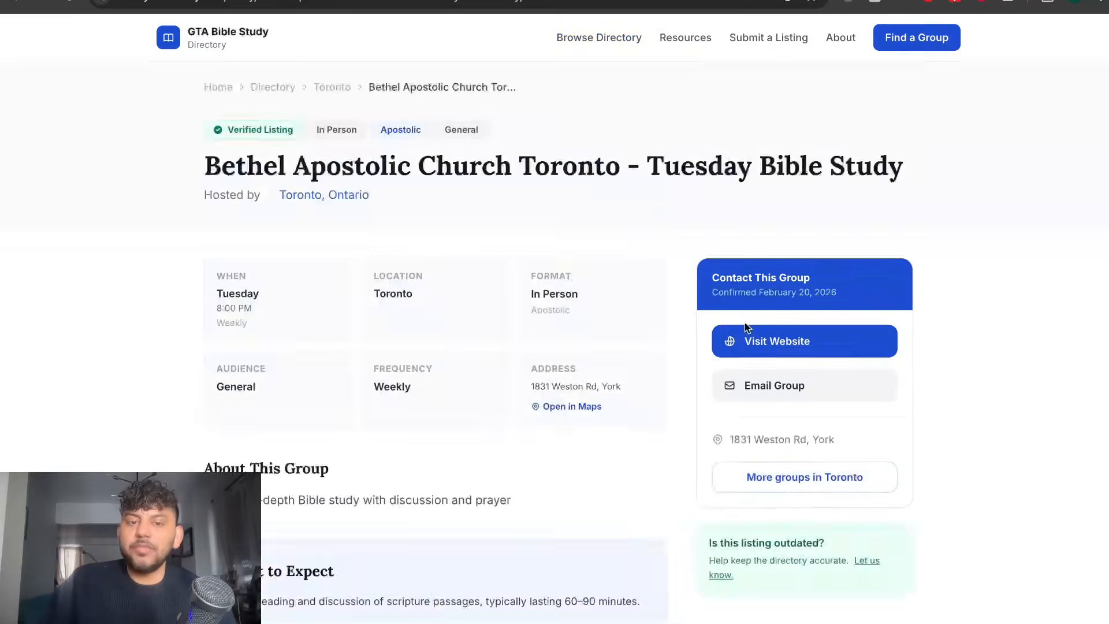
pyautogui.scroll(-6, 747, 324)
pyautogui.scroll(3, 748, 324)
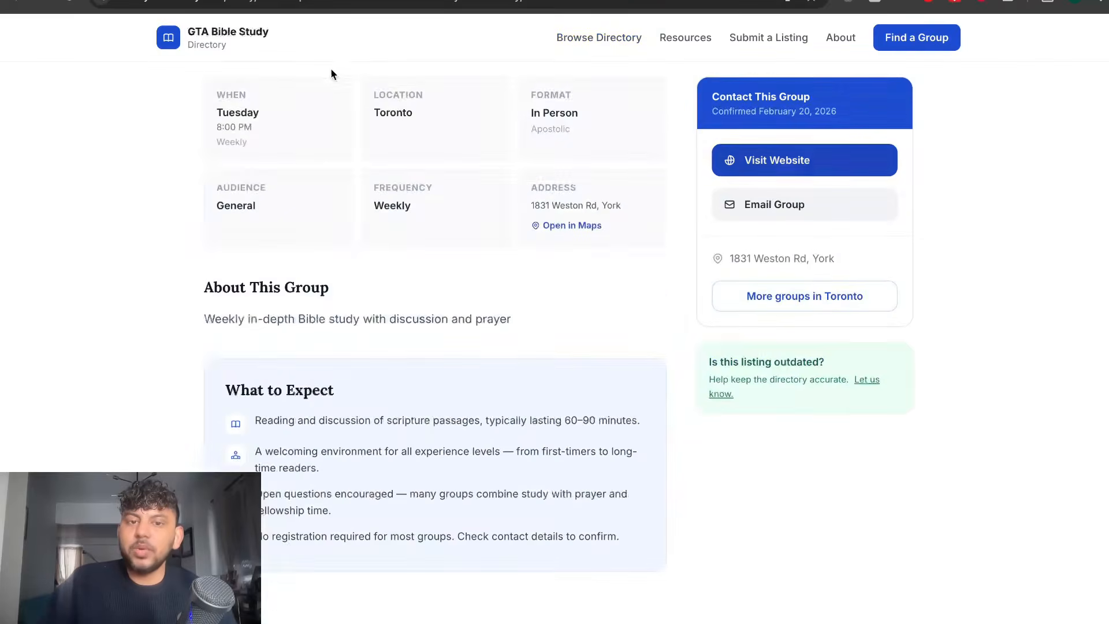
pyautogui.click(17, 3)
# Find the Salvation Army Oshawa - Life Groups listing further down the directory and view its details
pyautogui.scroll(-20, 639, 241)
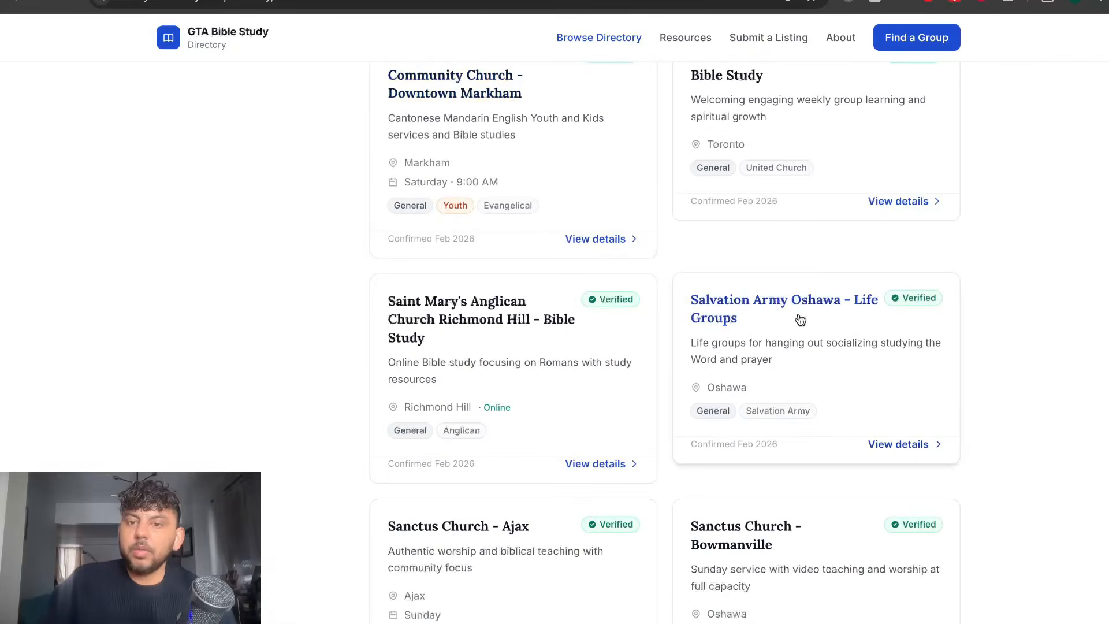
pyautogui.click(799, 314)
pyautogui.scroll(-1, 791, 306)
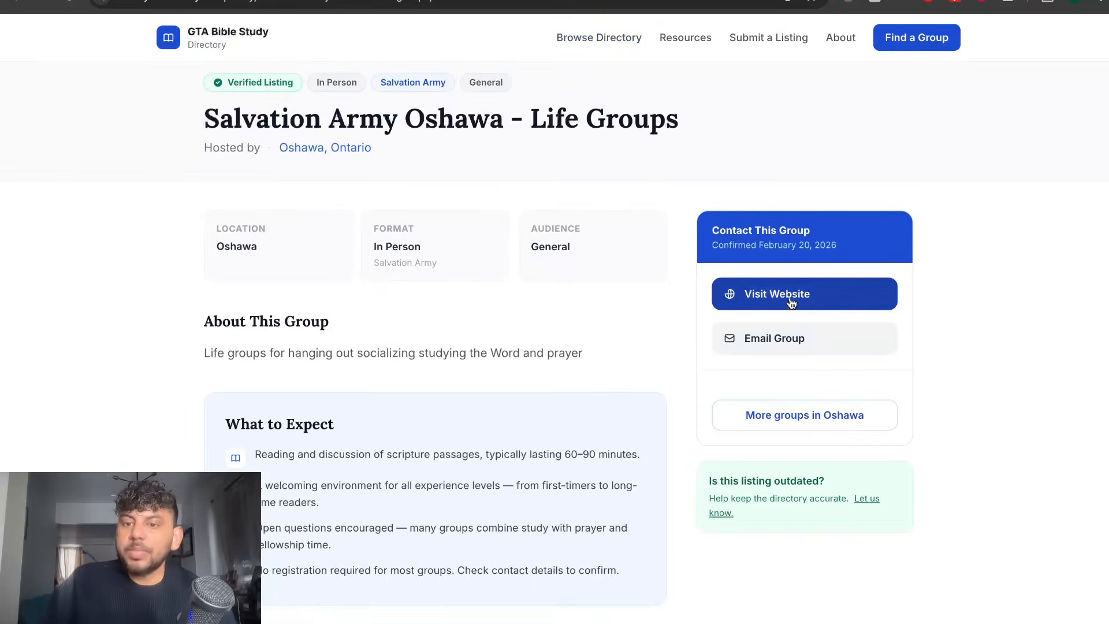
# Open the Salvation Army Oshawa group's website in a new tab and read through its Life Groups page
pyautogui.rightClick(790, 298)
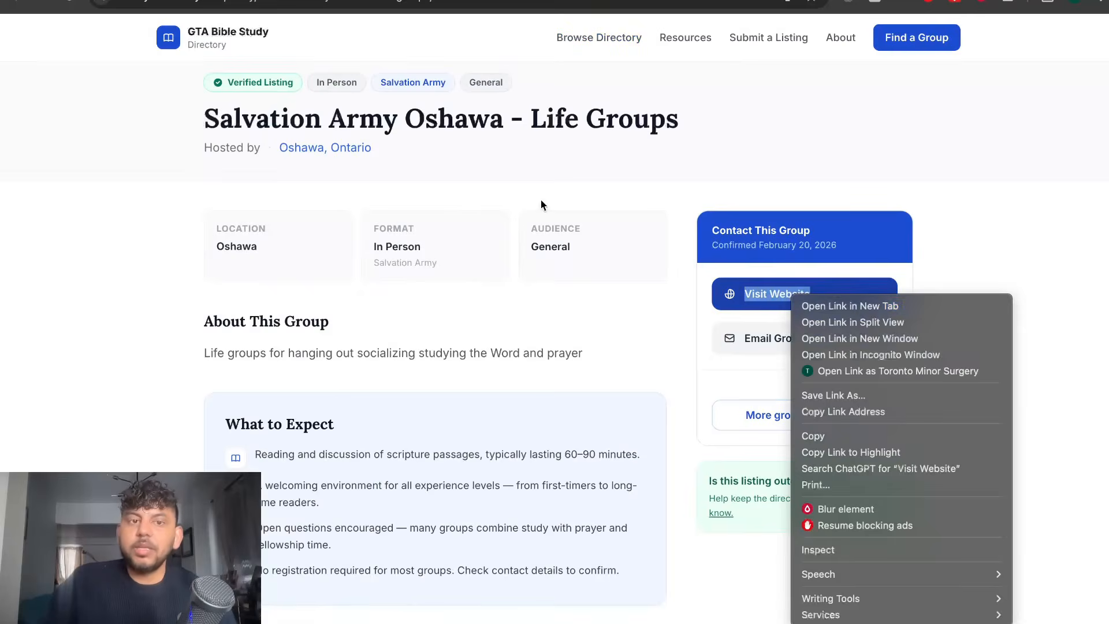
pyautogui.click(884, 305)
pyautogui.click(420, 3)
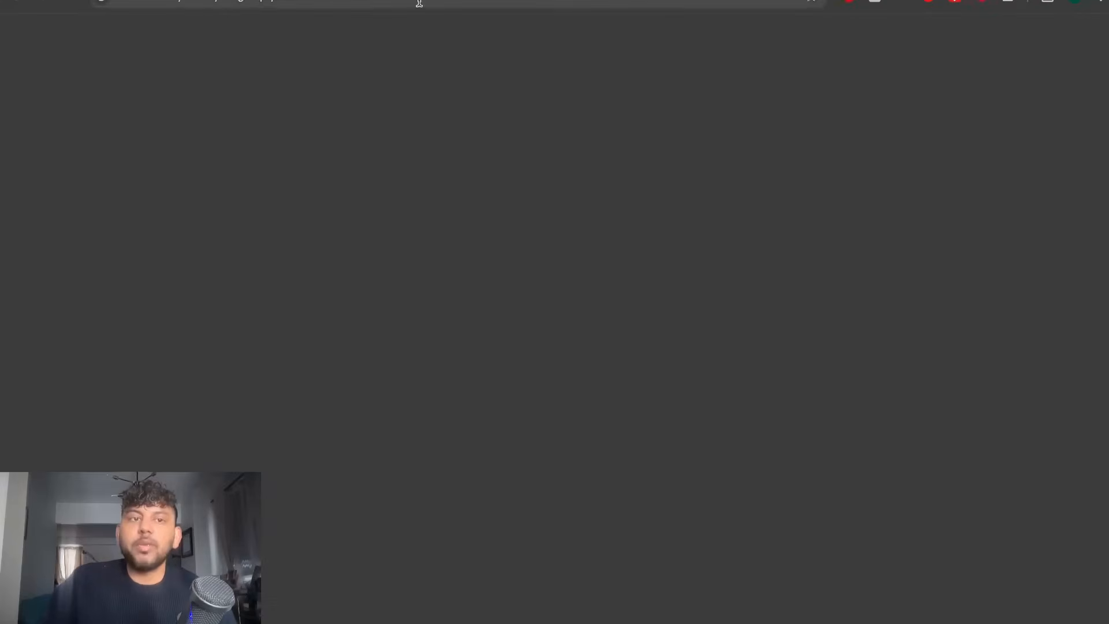
pyautogui.scroll(-10, 355, 141)
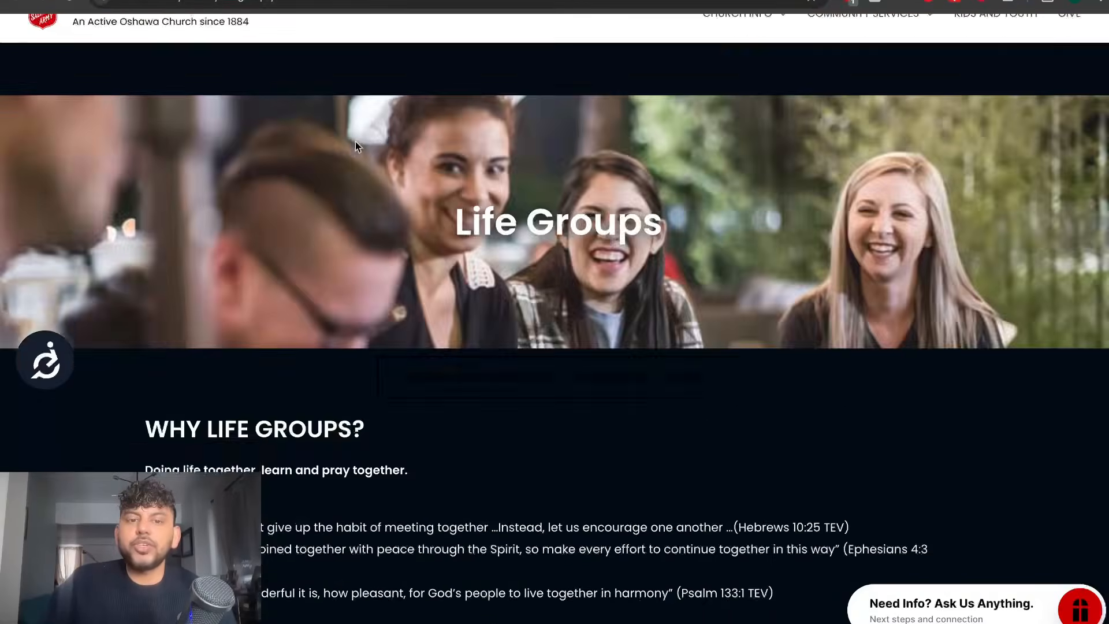
pyautogui.scroll(-14, 355, 141)
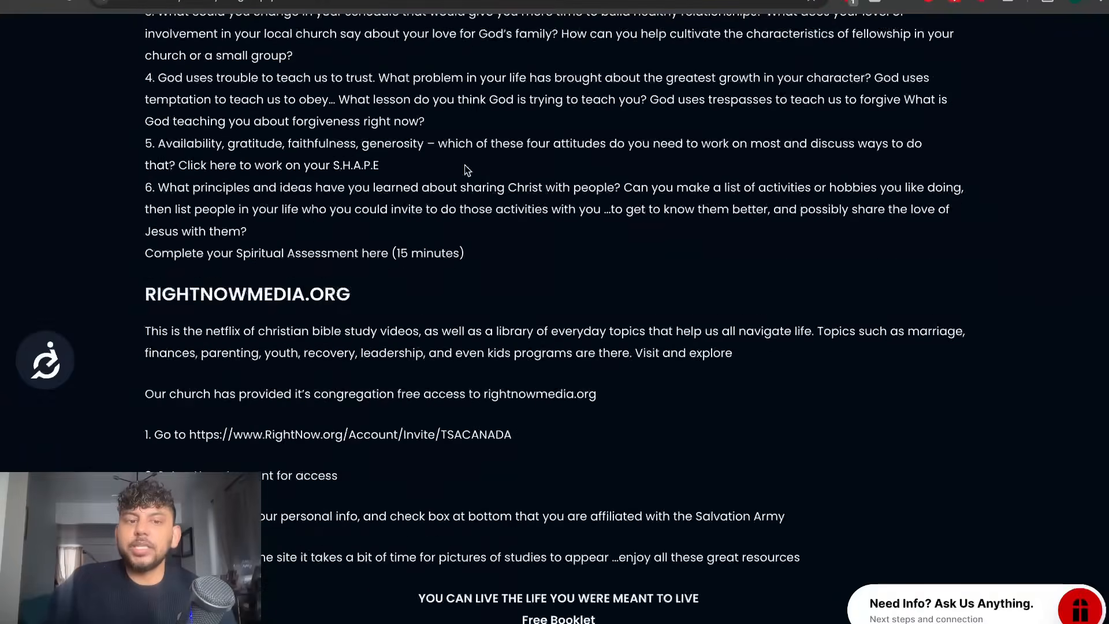
# Return to the admin portal's study group listings in Bolt and open its Dashboard
pyautogui.scroll(10, 532, 171)
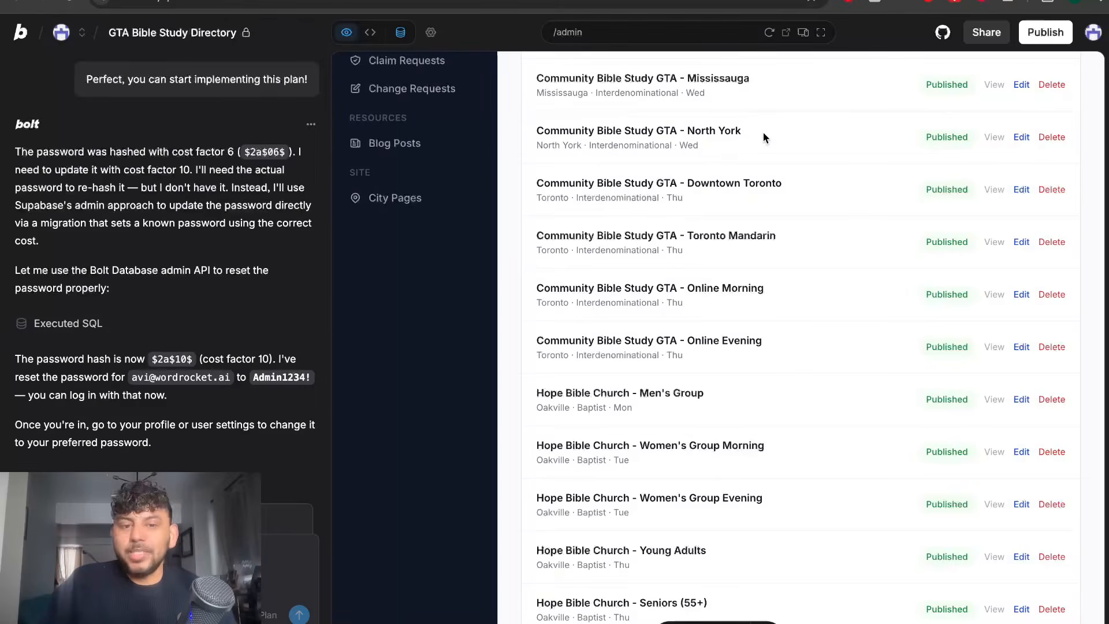
pyautogui.scroll(5, 763, 138)
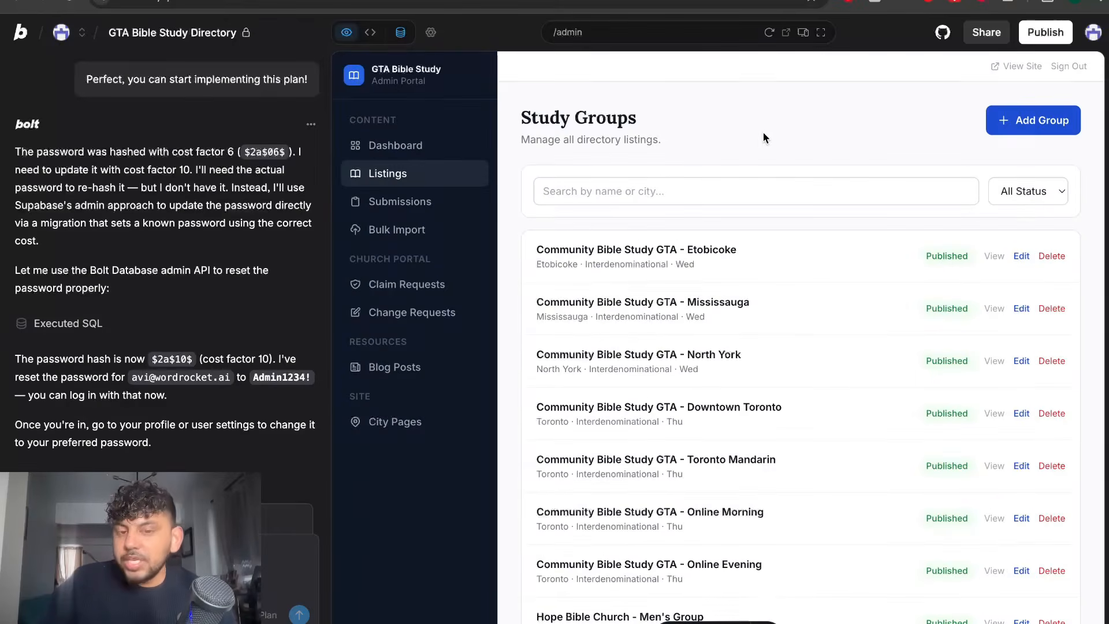
pyautogui.click(404, 146)
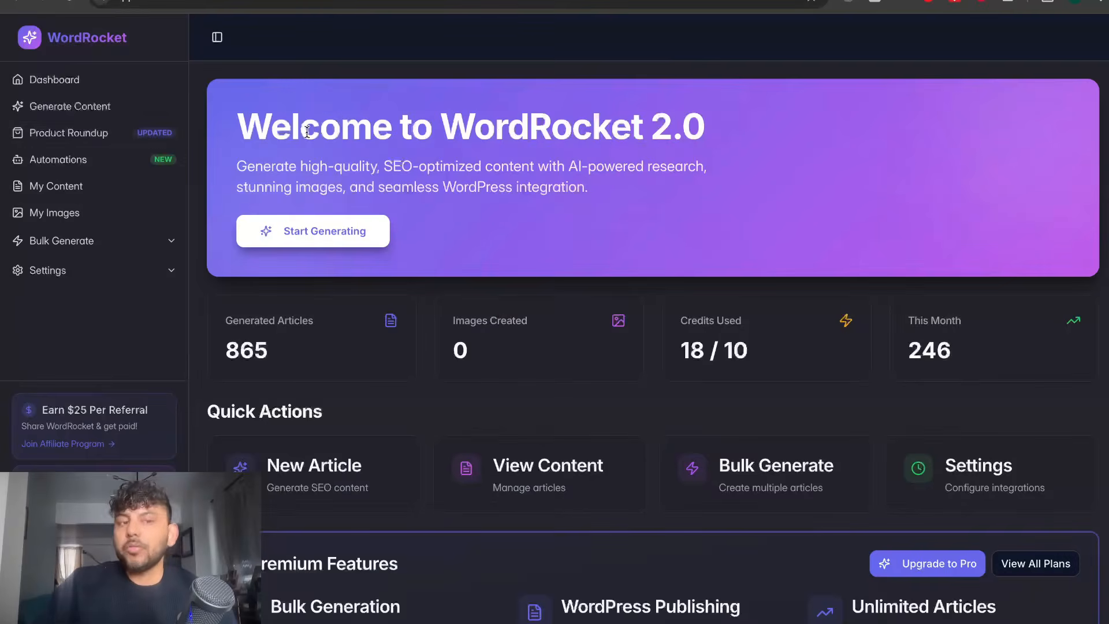
# Open WordRocket's Product Roundup generator and dismiss the low image credits notice
pyautogui.click(110, 136)
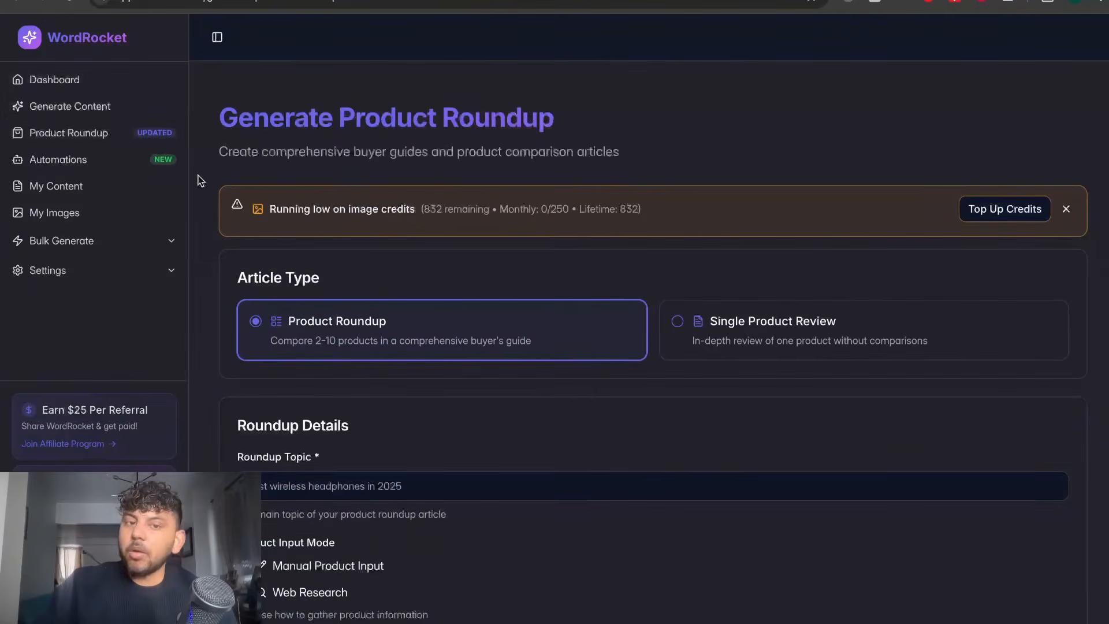
pyautogui.click(1066, 209)
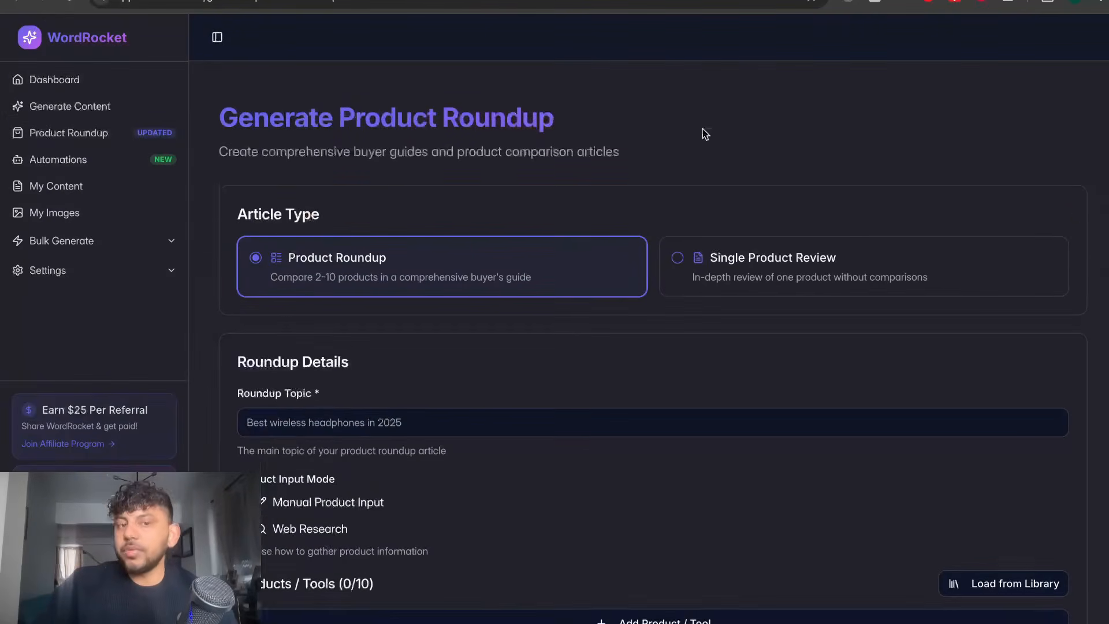
pyautogui.scroll(-1, 591, 165)
pyautogui.scroll(1, 533, 221)
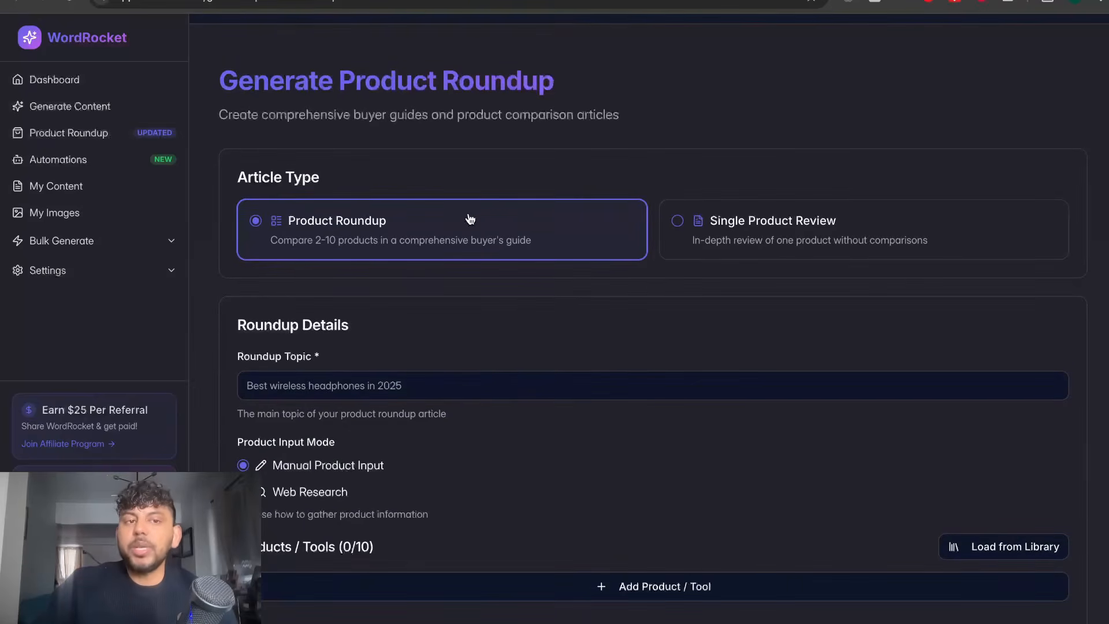
# Review the roundup details and view the Add Product / Tool form, closing it without adding anything
pyautogui.scroll(-3, 486, 238)
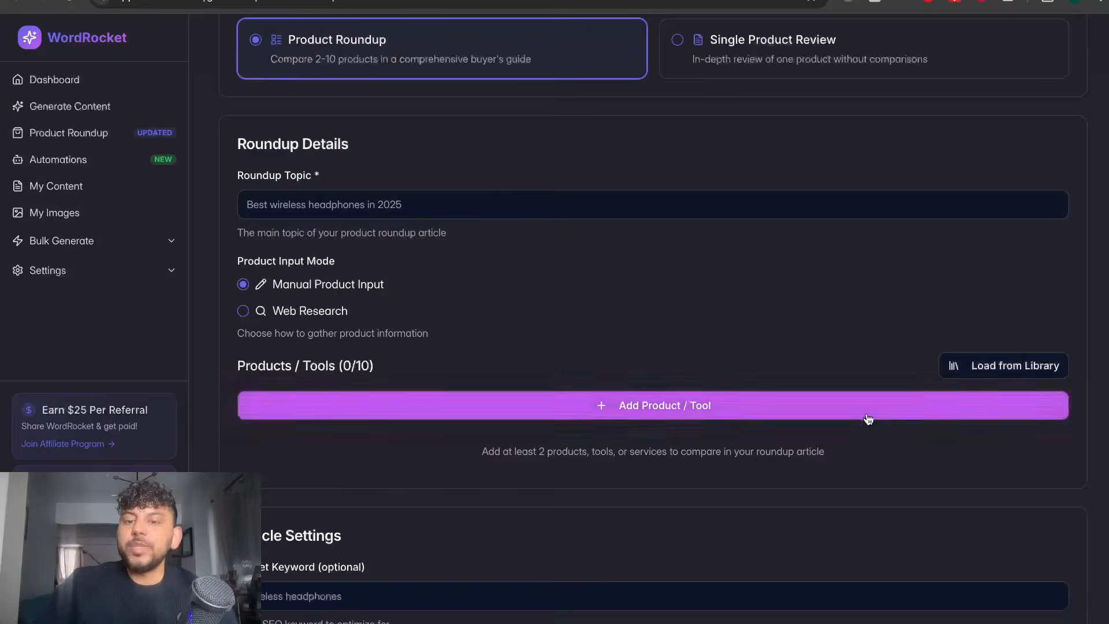
pyautogui.click(893, 409)
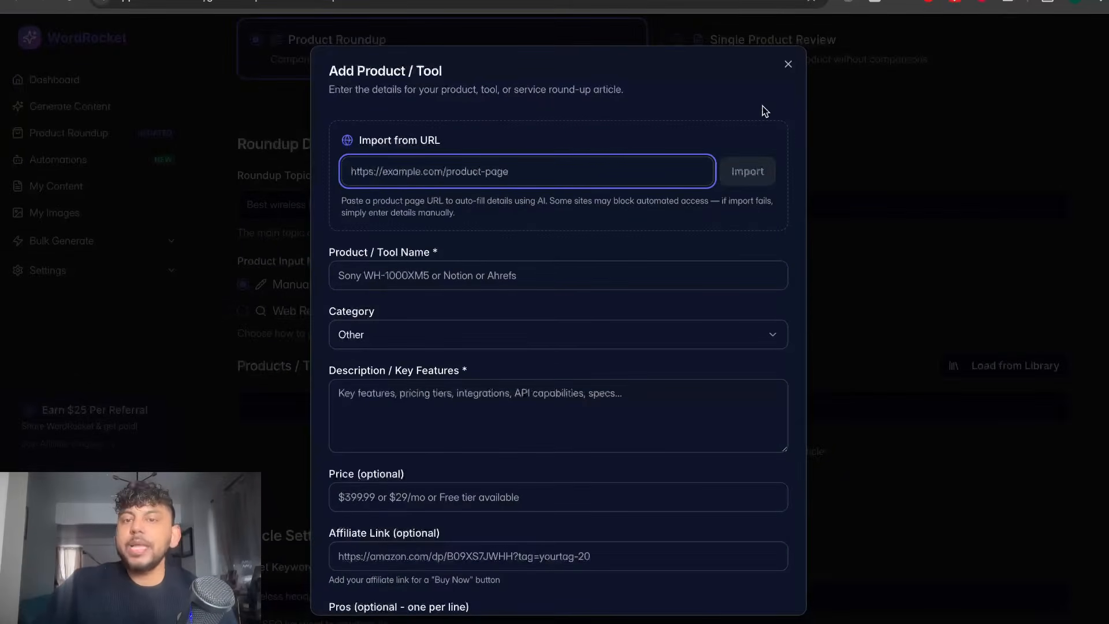
pyautogui.click(788, 64)
# Look over the Generate Content page's topic, live web research and content settings
pyautogui.scroll(1, 750, 235)
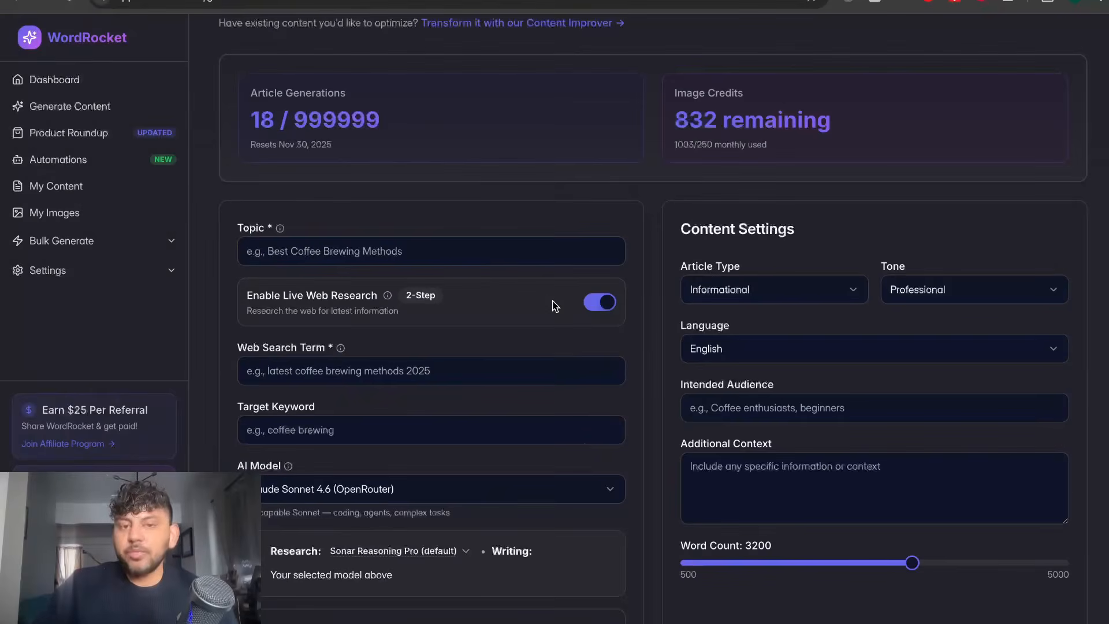
pyautogui.scroll(3, 554, 306)
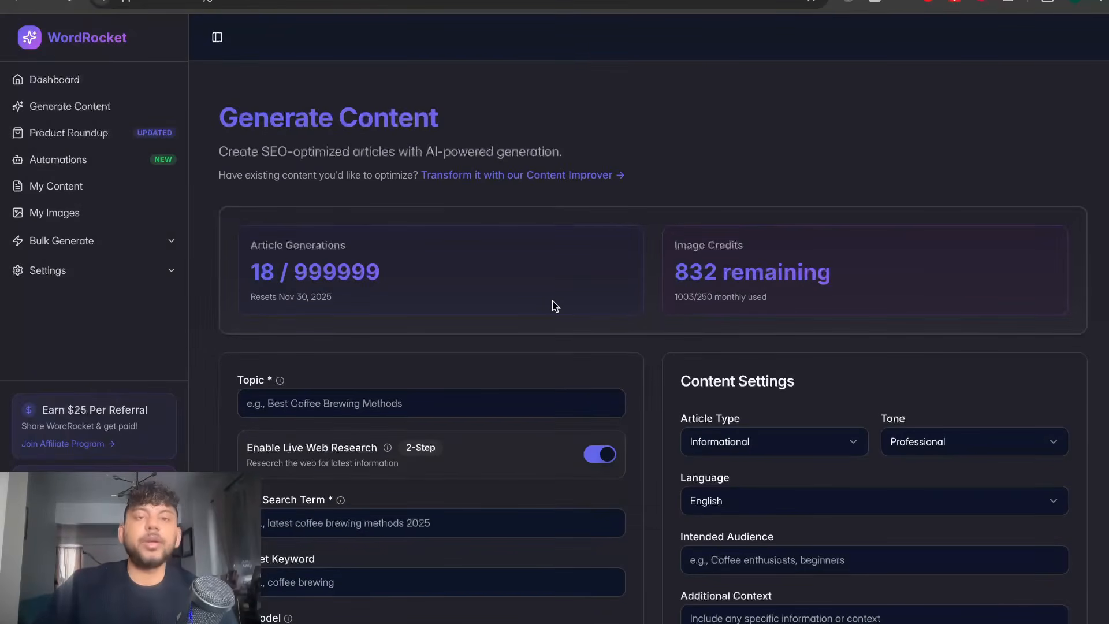